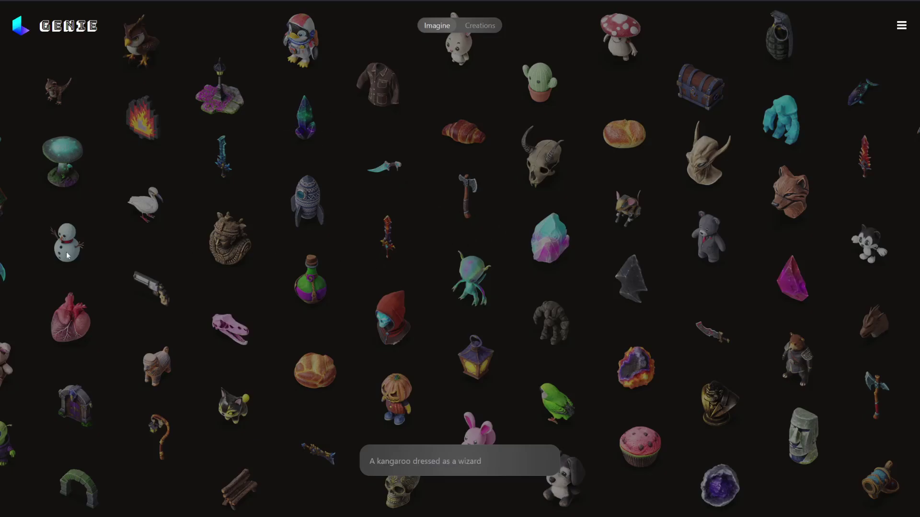
Preview the gallery's human heart, hooded skull figure, rock golem, alien head and mini bunny models with their prompts
click(61, 316)
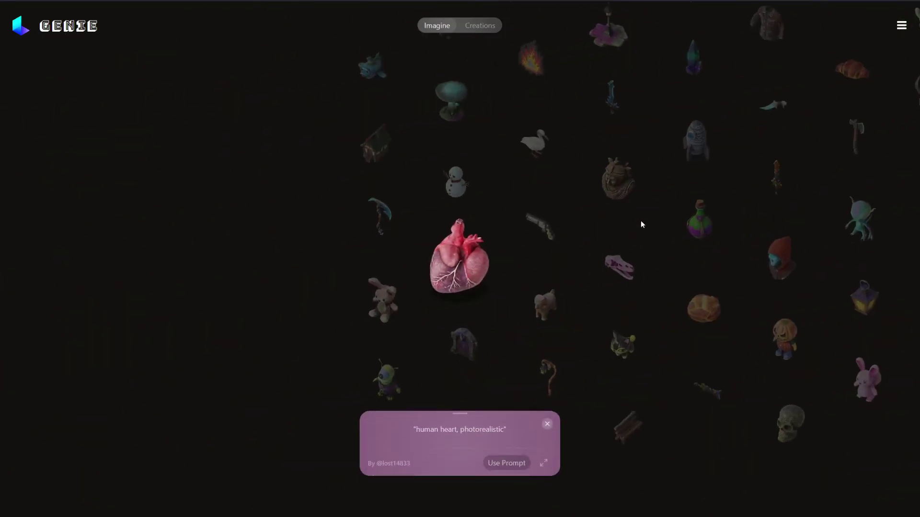
click(611, 259)
click(608, 263)
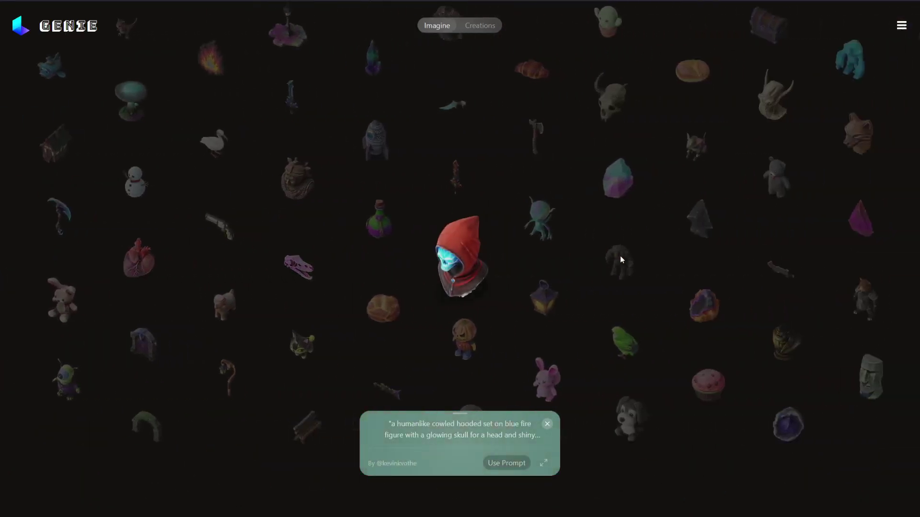
click(619, 261)
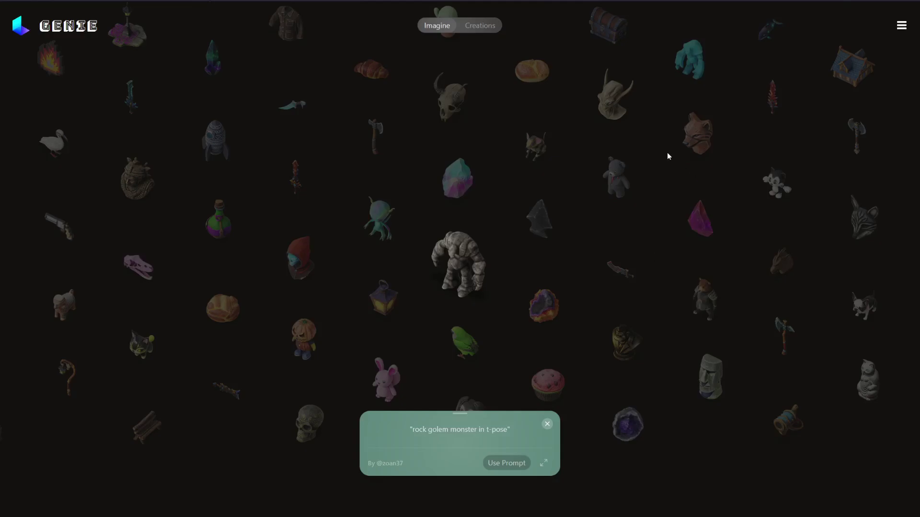
click(601, 107)
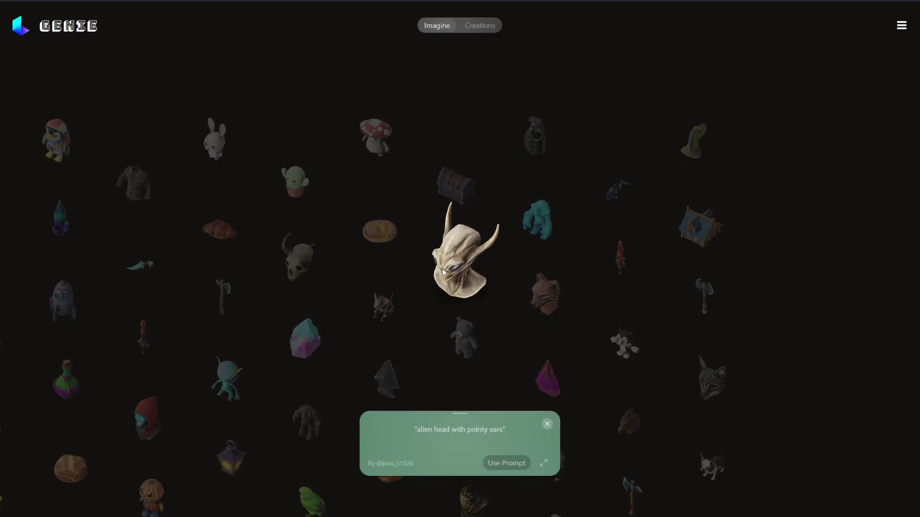
click(212, 152)
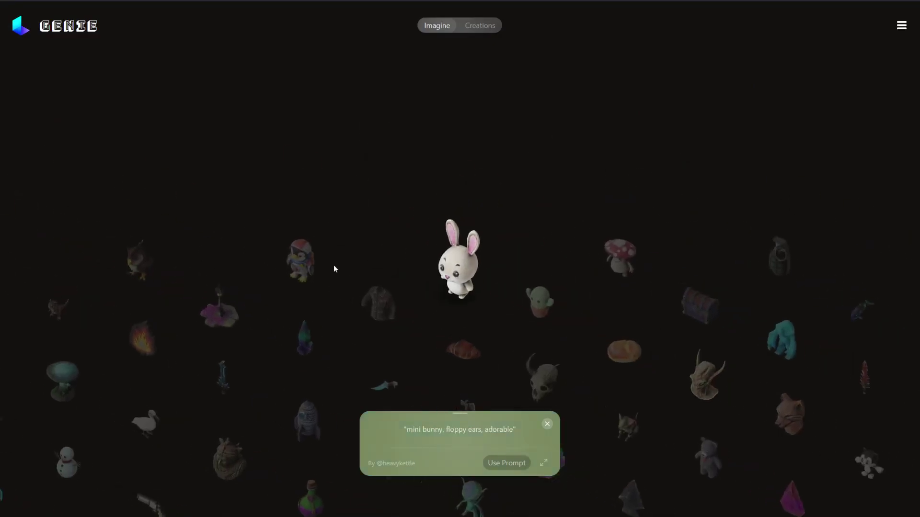
Preview the brown jacket, glowing mushroom, knitted rocket and iridescent alien models, expanding the alien's prompt card before closing it
click(383, 301)
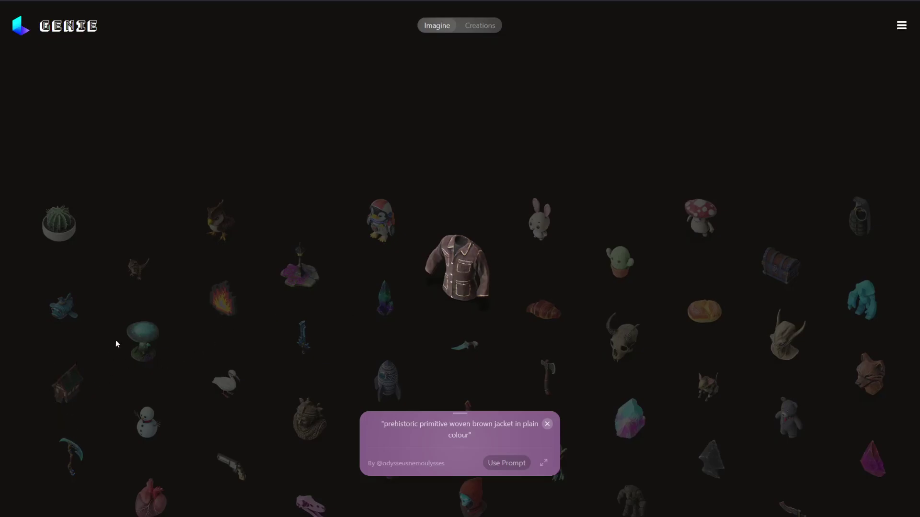
click(142, 341)
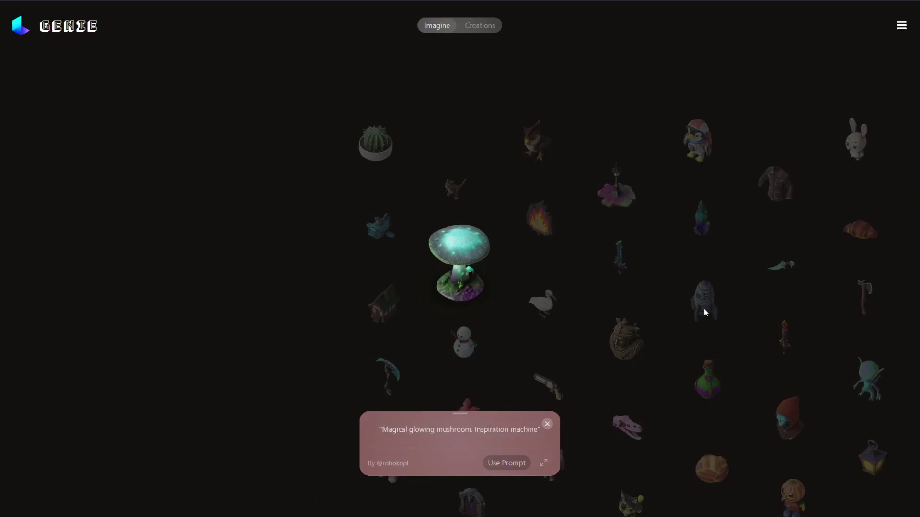
click(704, 312)
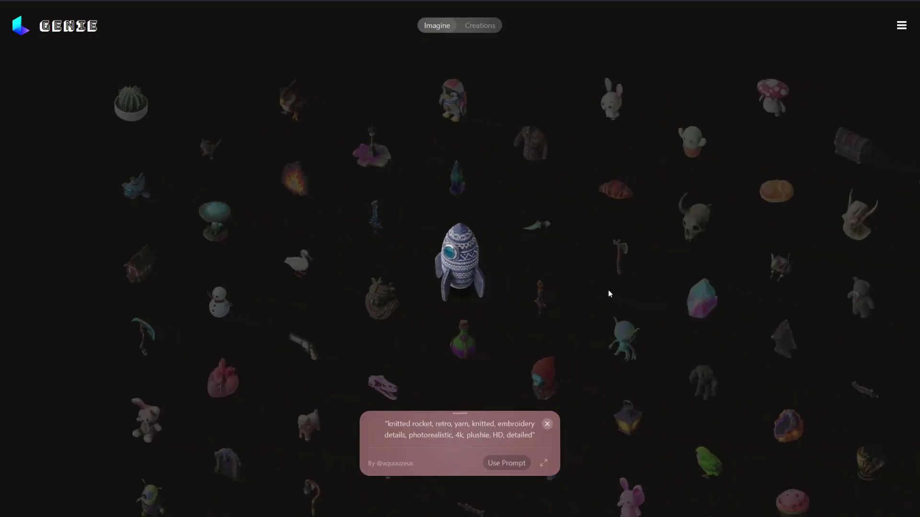
click(625, 338)
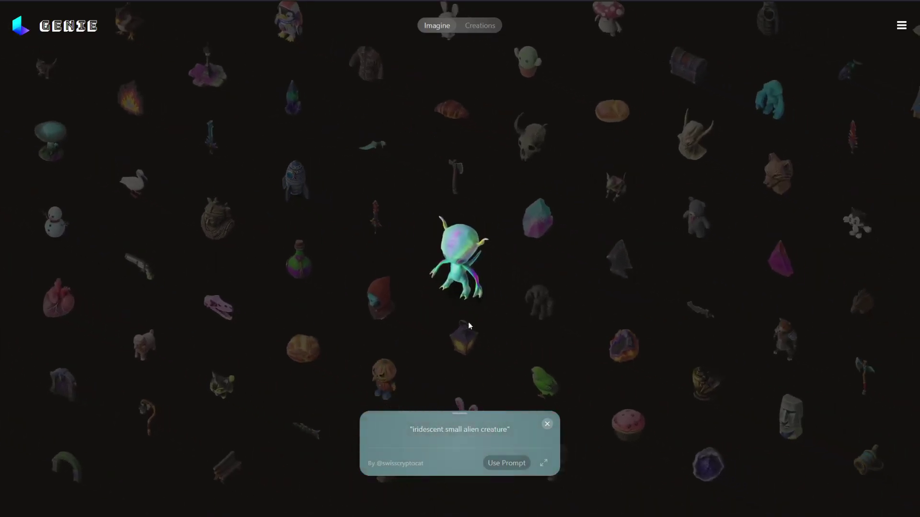
click(543, 463)
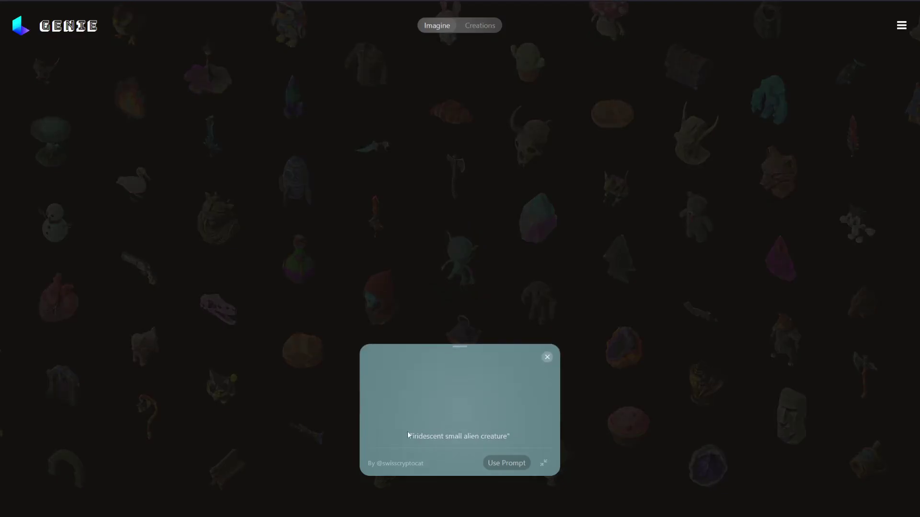
click(547, 358)
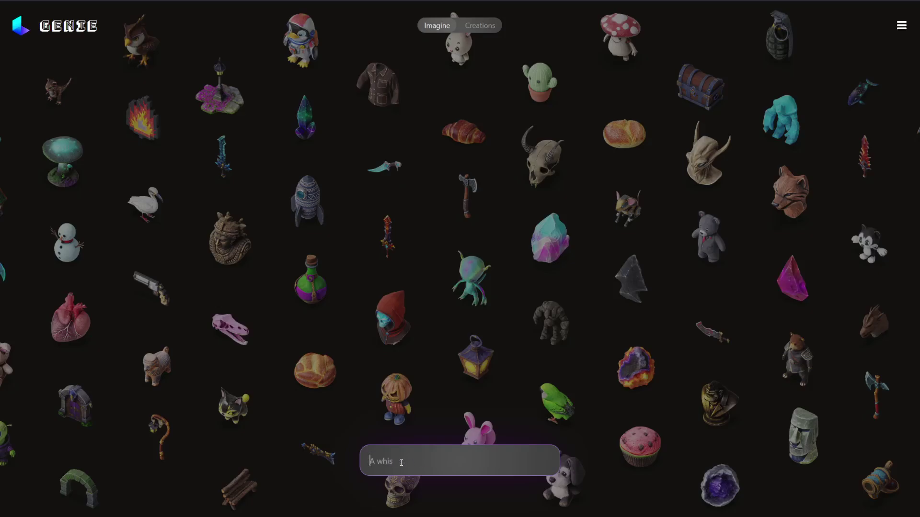
Generate 3D models from the prompt "Monster with red hair and large teeth" and open the first variant as an interactive model
text(Monster with red hair and large teeth)
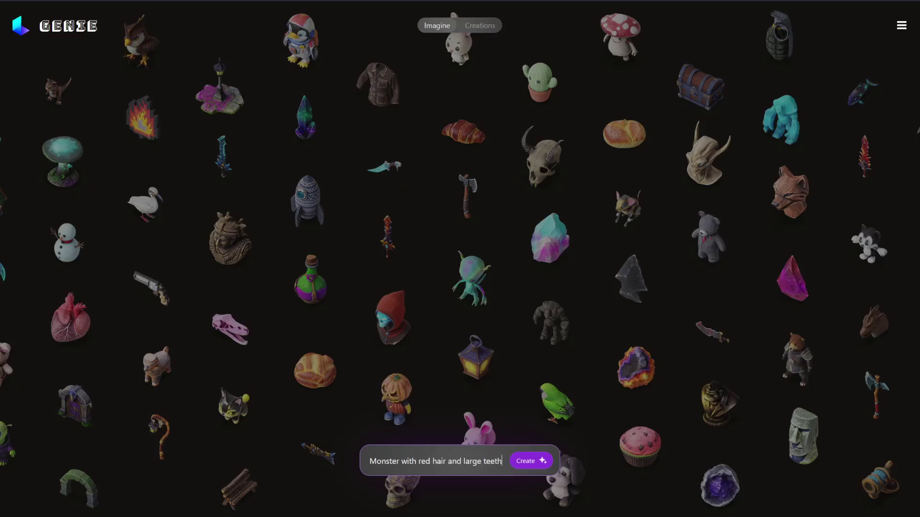
key(Return)
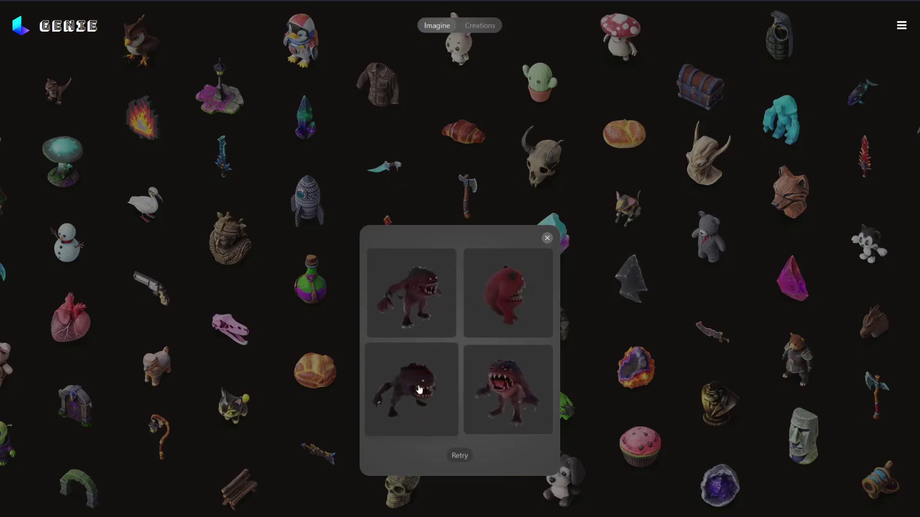
click(417, 288)
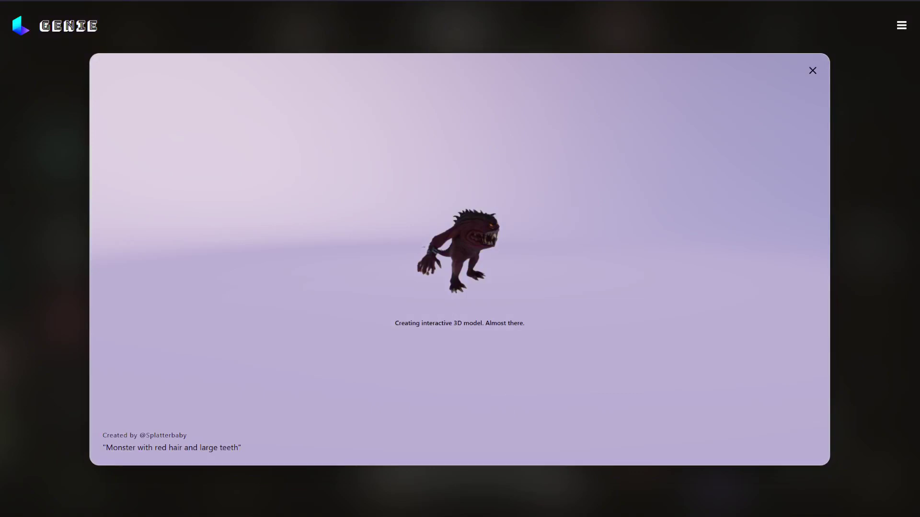
scroll(541, 236, up, 8)
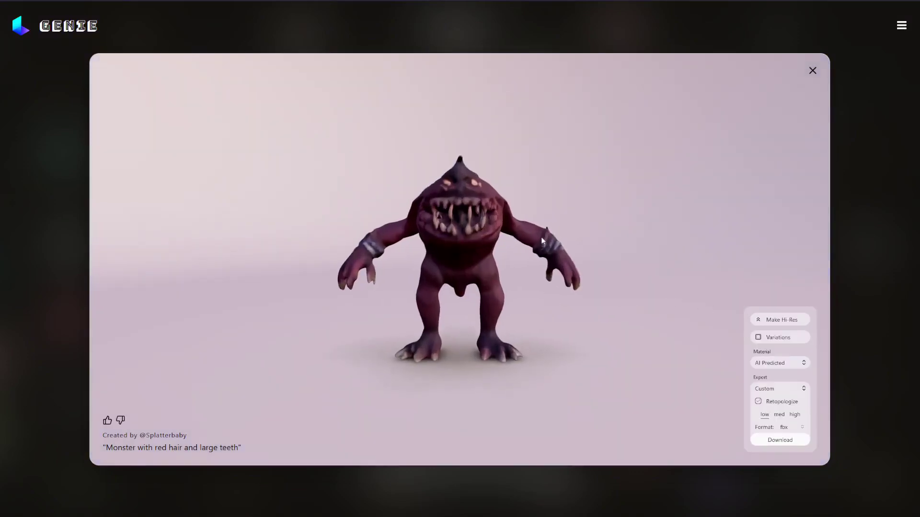
drag(386, 236, 523, 274)
scroll(486, 254, down, 3)
scroll(486, 255, down, 6)
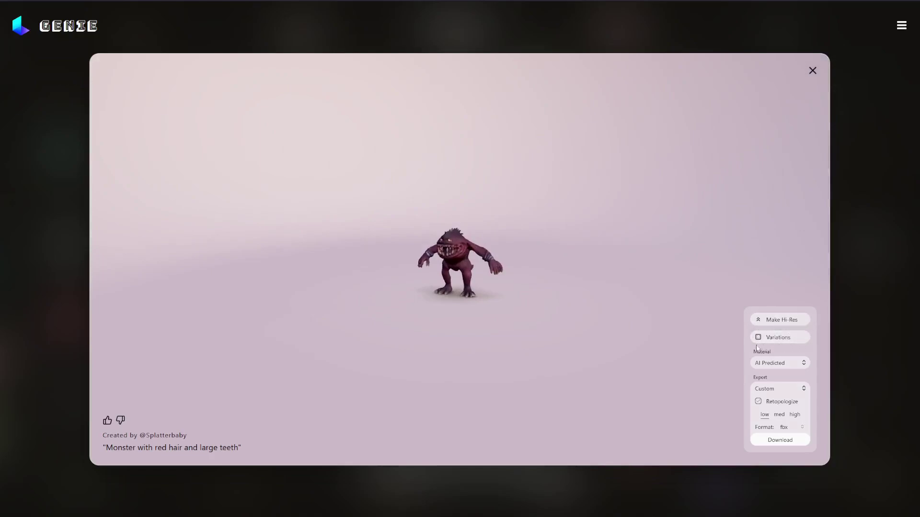
Review the monster's material choices, keeping AI Predicted, and look through the available export presets without changing Custom
click(807, 364)
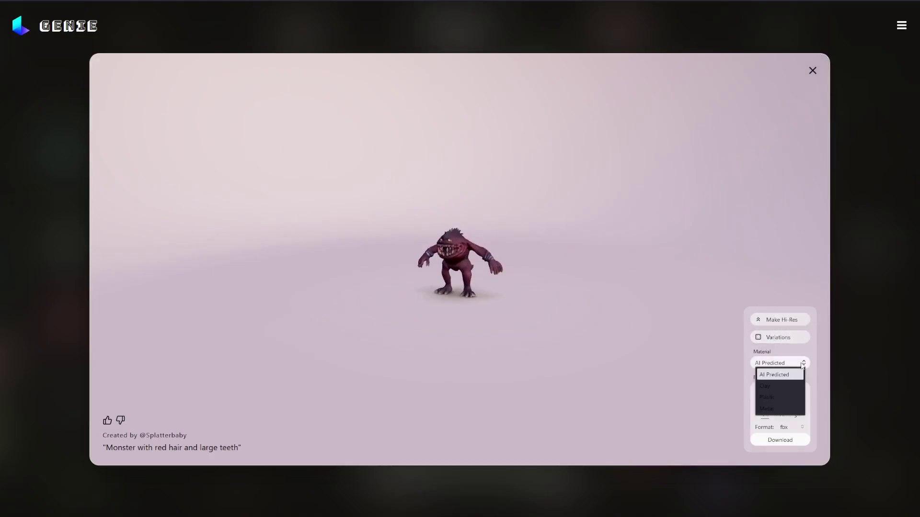
click(776, 375)
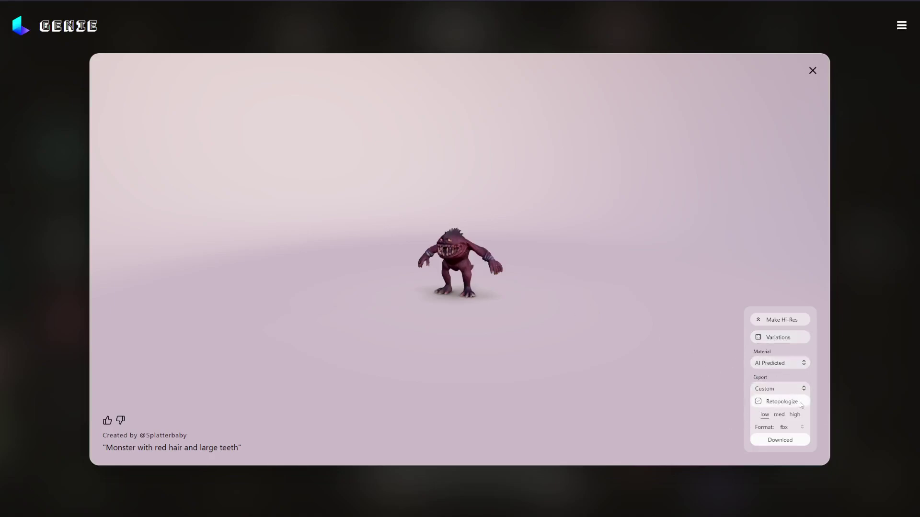
click(790, 390)
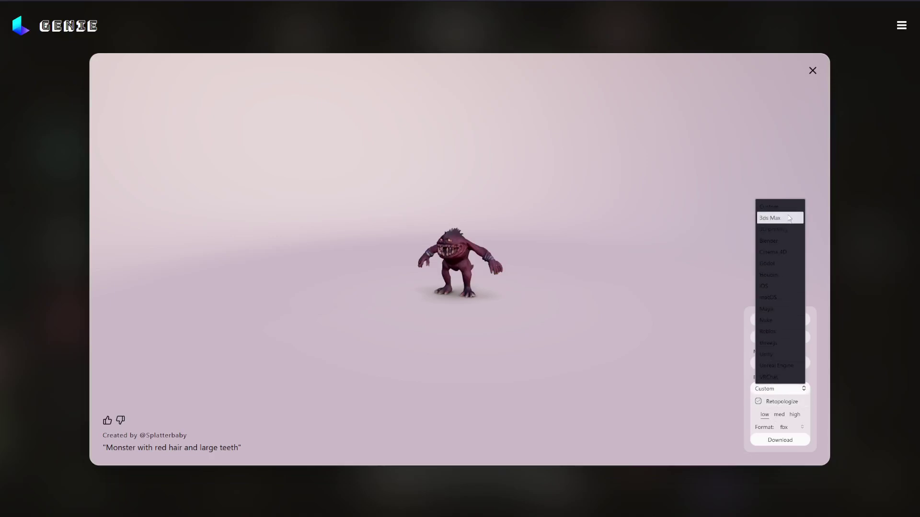
click(658, 363)
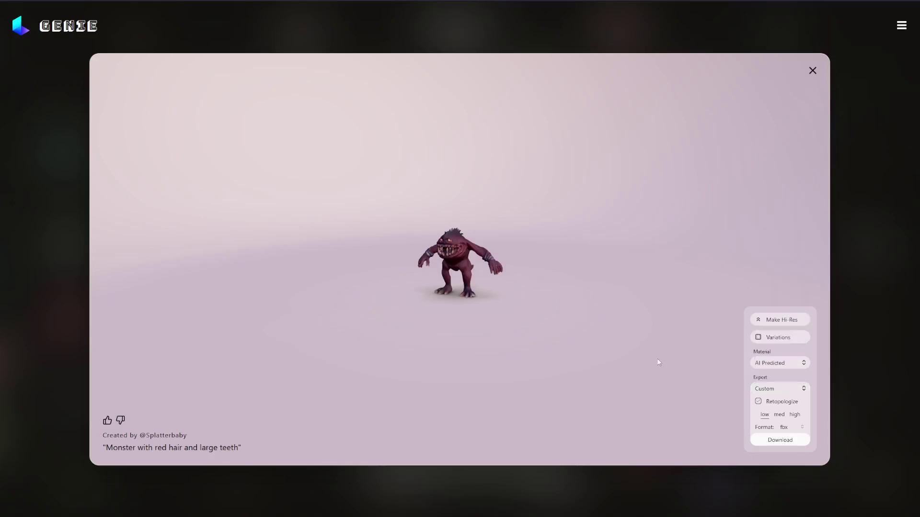
Turn off retopology in the export settings and download the monster model in fbx format
click(759, 402)
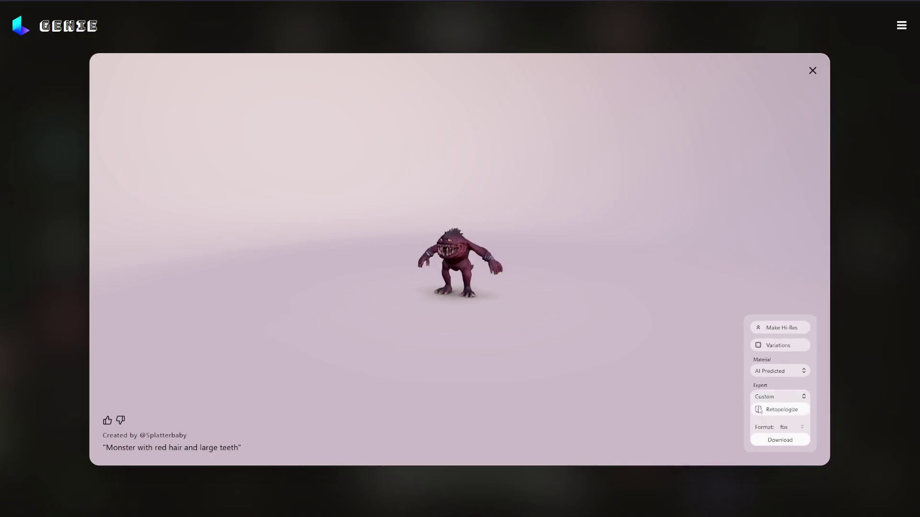
click(761, 414)
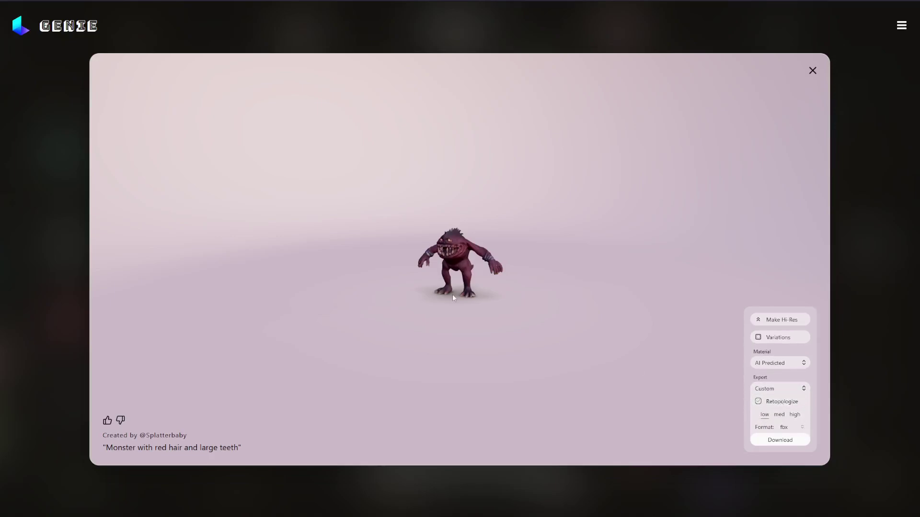
click(759, 402)
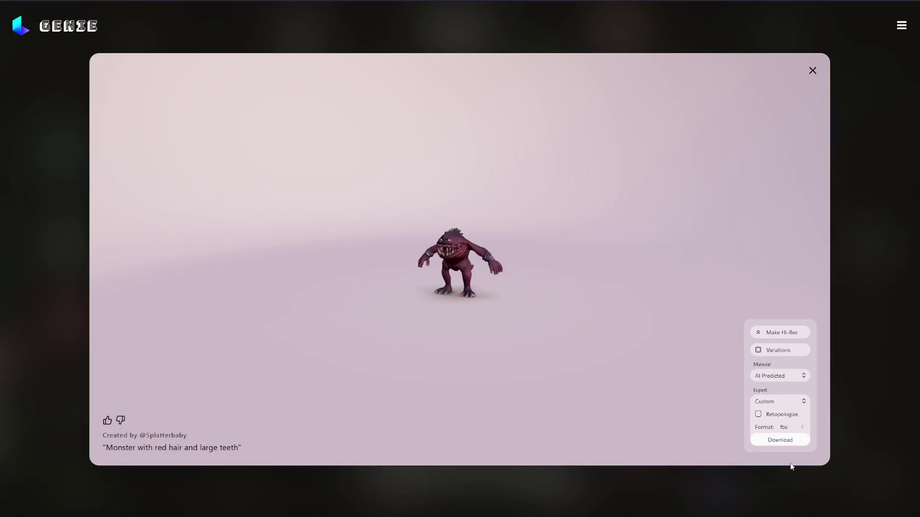
click(788, 429)
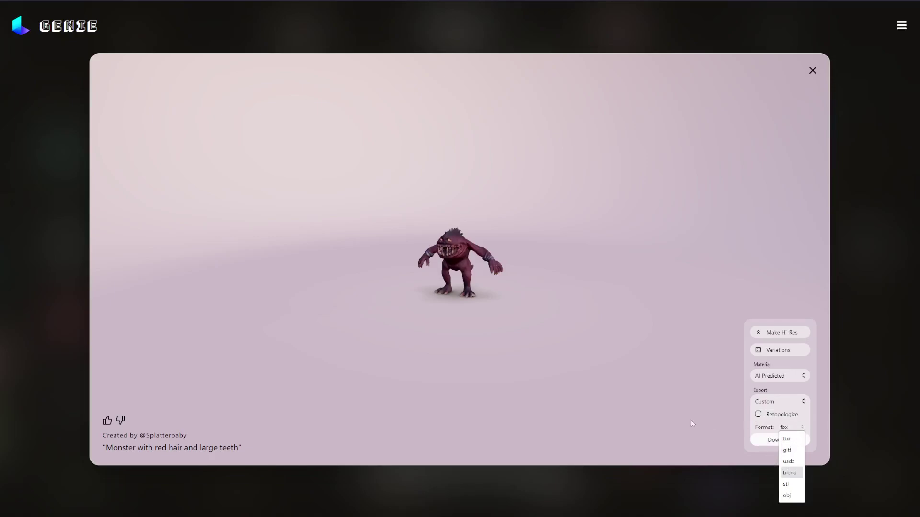
click(653, 413)
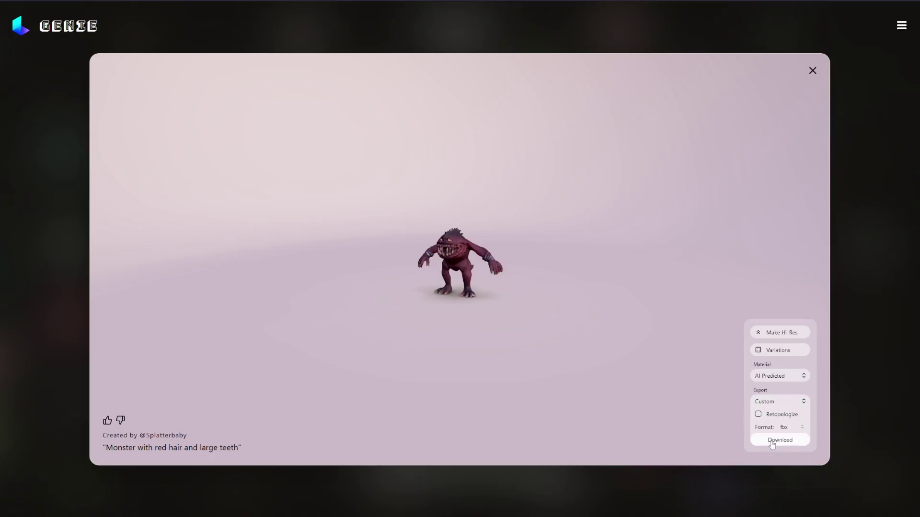
scroll(565, 293, up, 6)
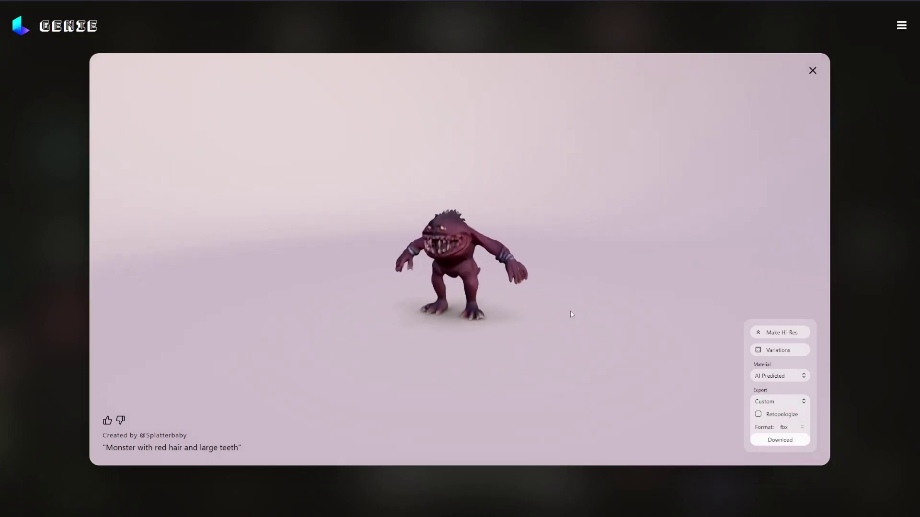
click(777, 444)
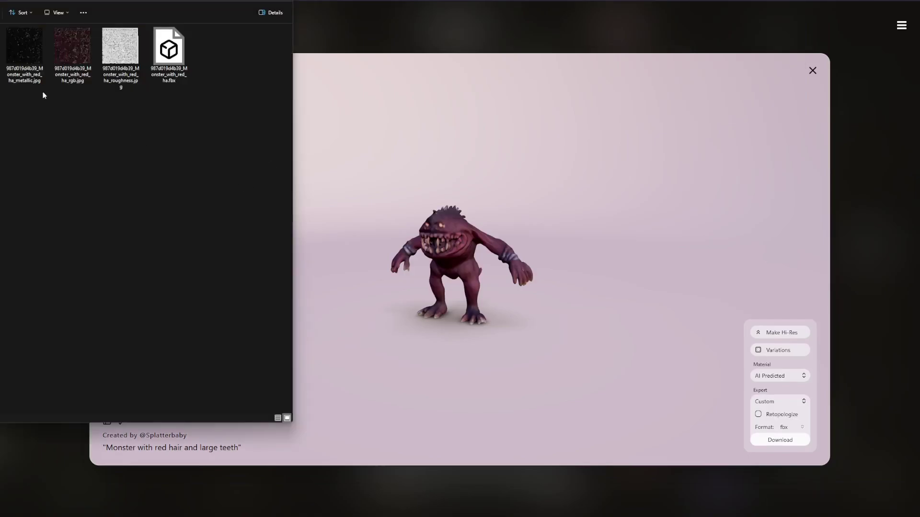
Examine the downloaded metallic and rgb texture images of the monster at full size
double_click(33, 46)
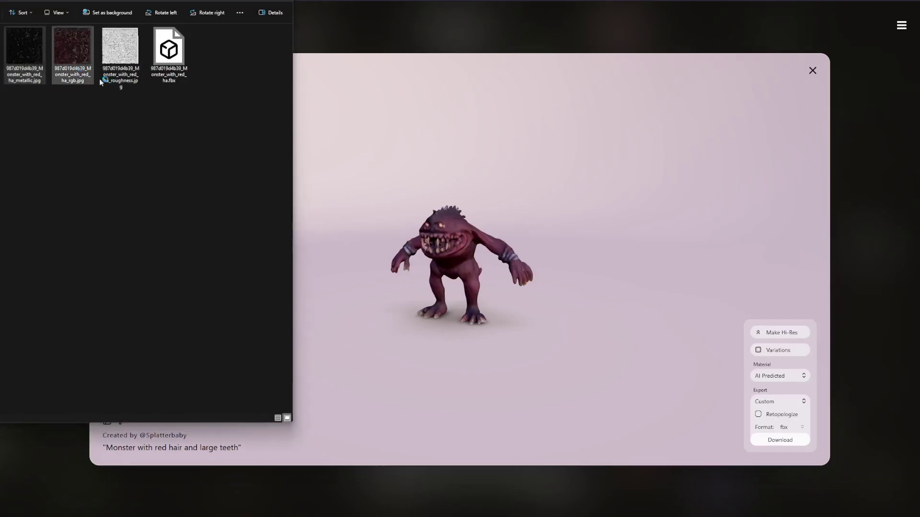
key(Return)
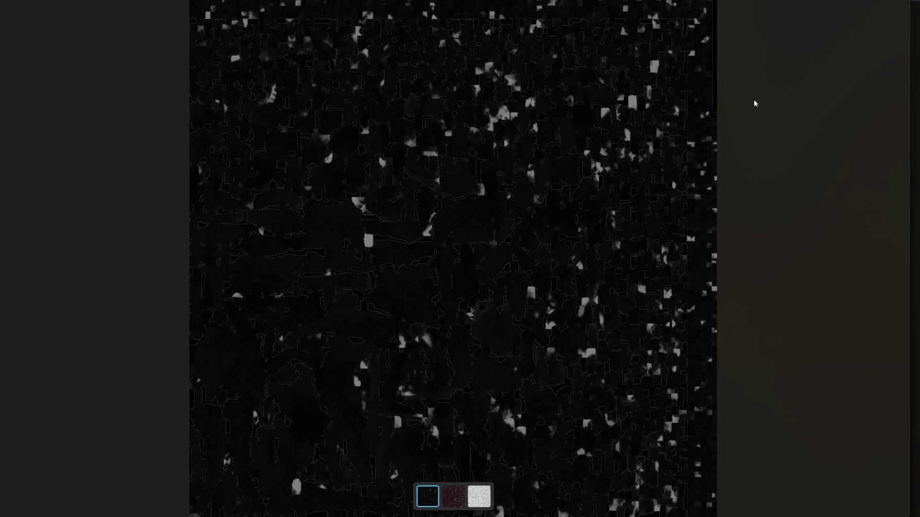
click(895, 1)
double_click(67, 50)
key(Return)
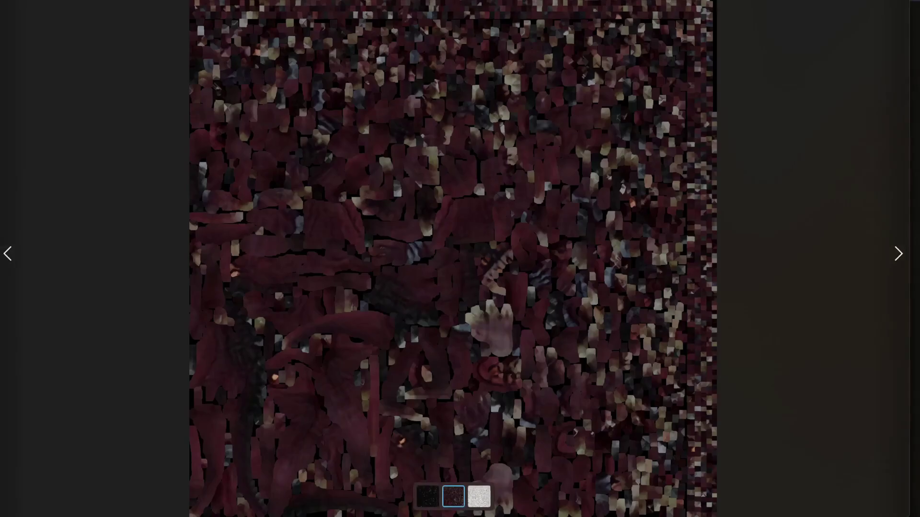
key(Escape)
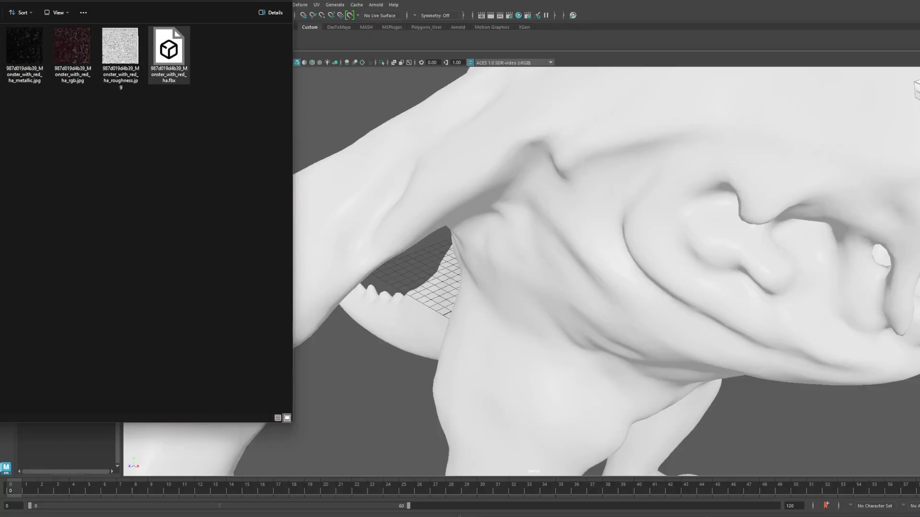
Switch to Maya and select the high_poly monster mesh
alt+right_drag(864, 279, 669, 263)
alt+drag(668, 263, 654, 237)
click(671, 263)
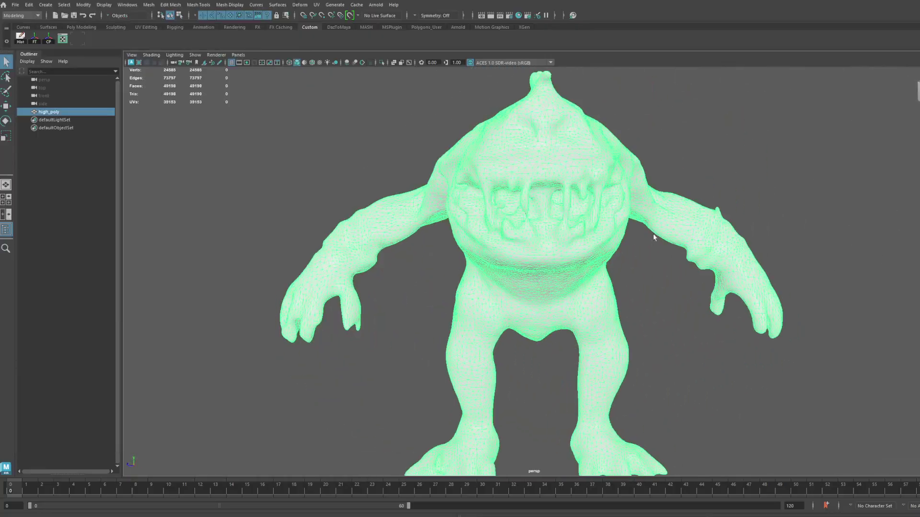
Examine the high_poly mesh's wireframe topology around the head, mouth and arms, along with its polygon statistics
scroll(654, 235, up, 5)
alt+drag(646, 200, 637, 267)
alt+drag(632, 233, 610, 244)
scroll(610, 244, up, 3)
alt+drag(556, 253, 622, 258)
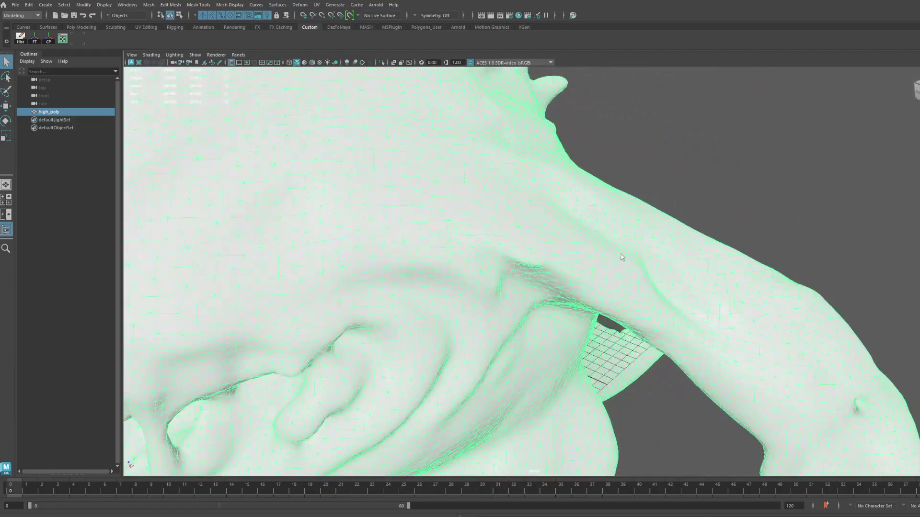
scroll(493, 277, down, 8)
scroll(512, 278, up, 2)
mouse_move(561, 253)
alt+mouse_down()
mouse_move(590, 261)
mouse_move(551, 259)
mouse_move(562, 259)
alt+mouse_up()
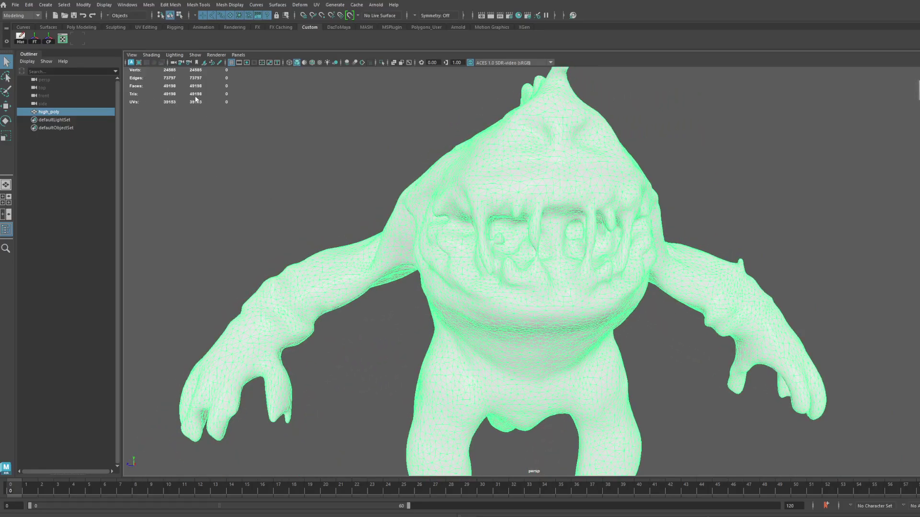
scroll(535, 252, up, 4)
alt+drag(509, 262, 562, 276)
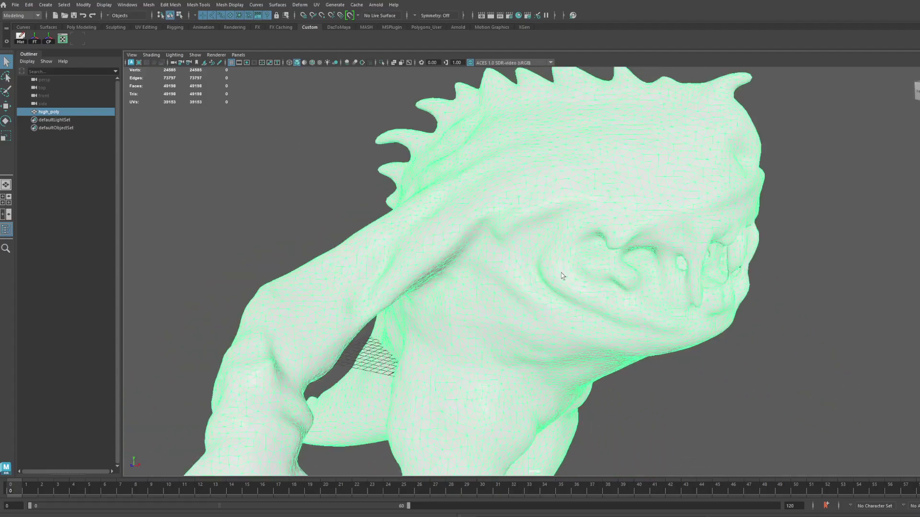
Frame the monster and examine its textured appearance from the side, the front, far away and up close
key(f)
alt+drag(529, 362, 585, 307)
alt+middle_drag(594, 242, 577, 207)
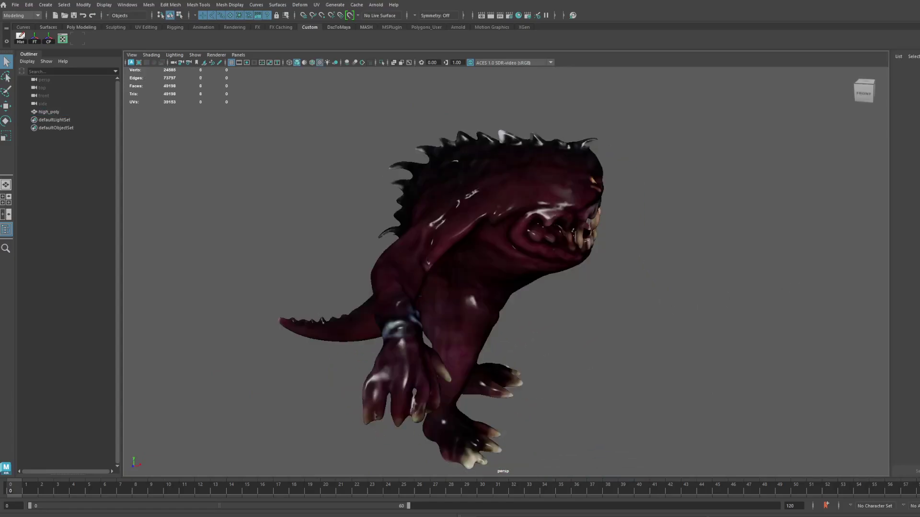
scroll(517, 230, down, 3)
scroll(525, 239, up, 3)
alt+drag(582, 283, 499, 269)
scroll(571, 225, up, 3)
scroll(585, 218, down, 3)
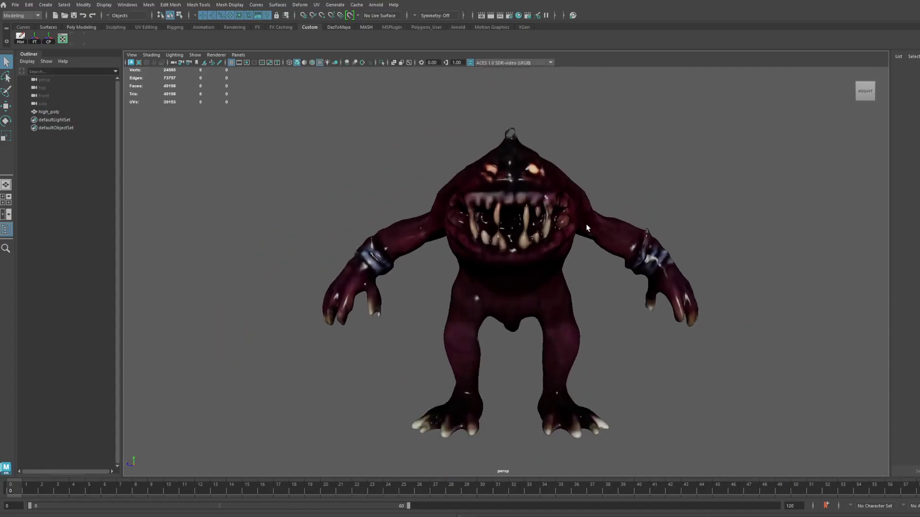
scroll(597, 254, down, 5)
scroll(589, 257, down, 5)
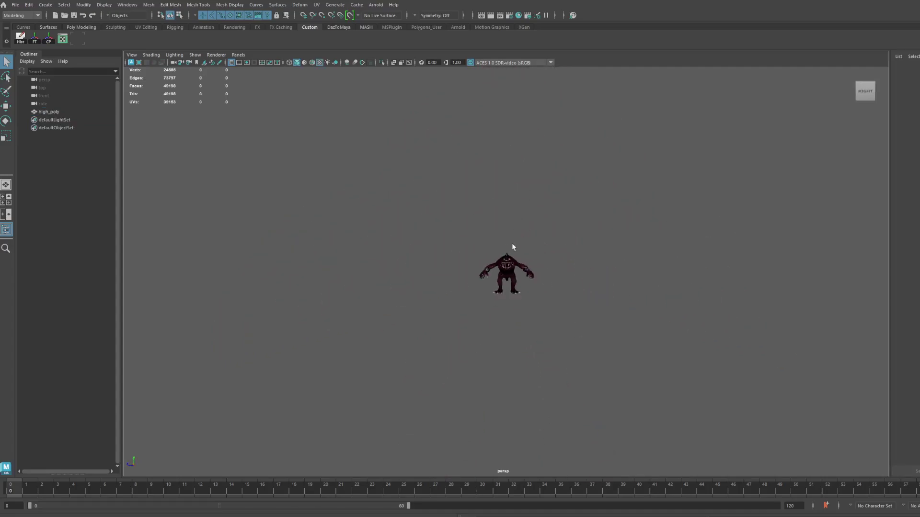
mouse_move(551, 307)
alt+mouse_down()
mouse_move(630, 303)
mouse_move(555, 300)
alt+mouse_up()
scroll(567, 294, up, 6)
scroll(514, 270, up, 5)
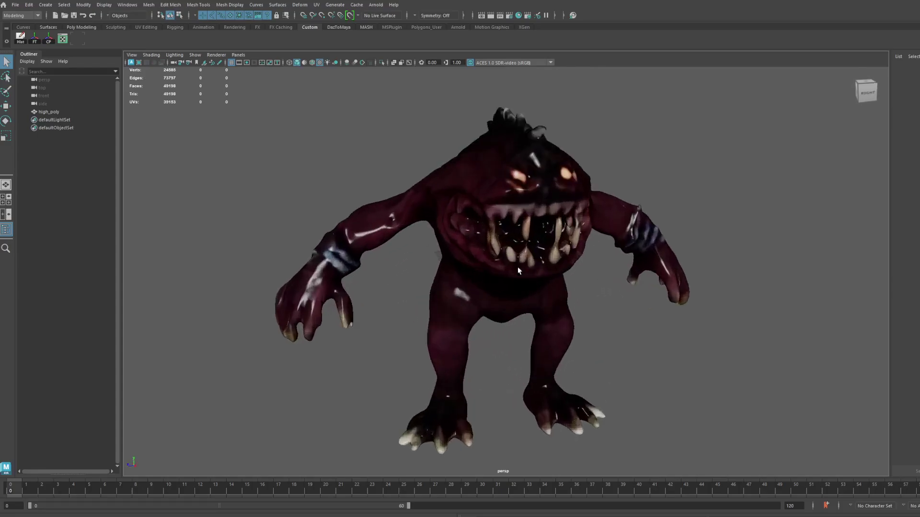
Try to retopologize the high_poly mesh, ignoring the reported potential issues, and inspect the new topology from the side
click(487, 145)
click(149, 5)
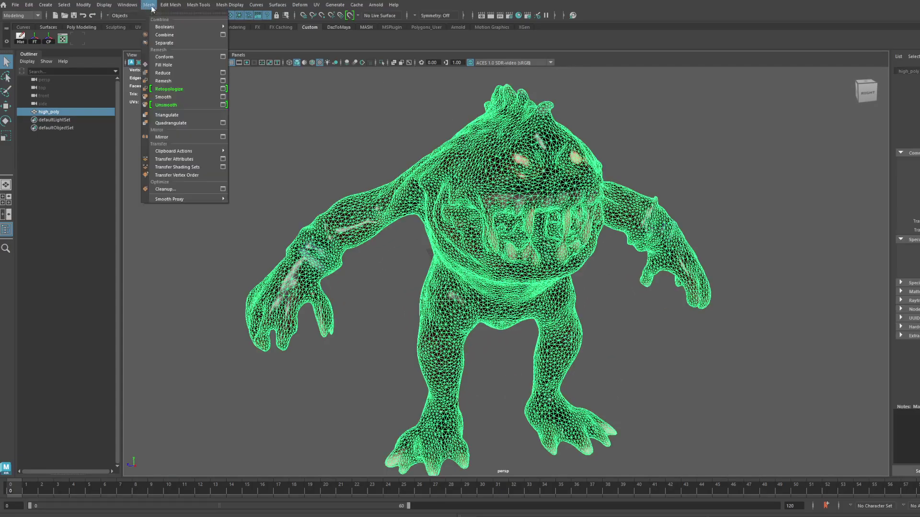
click(169, 89)
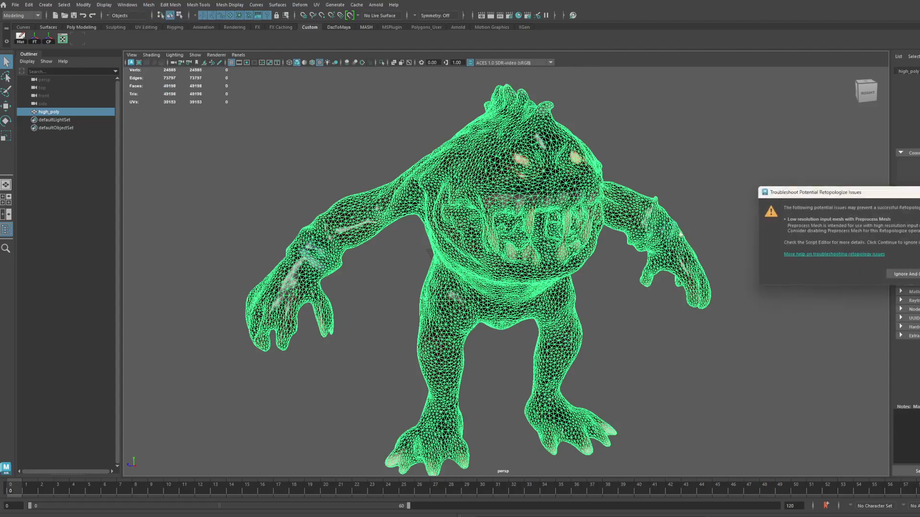
click(907, 275)
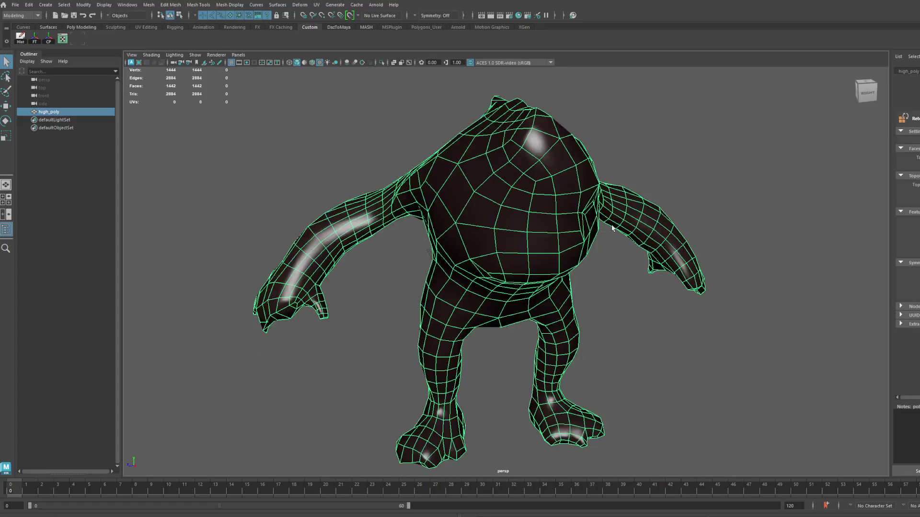
alt+drag(480, 263, 459, 245)
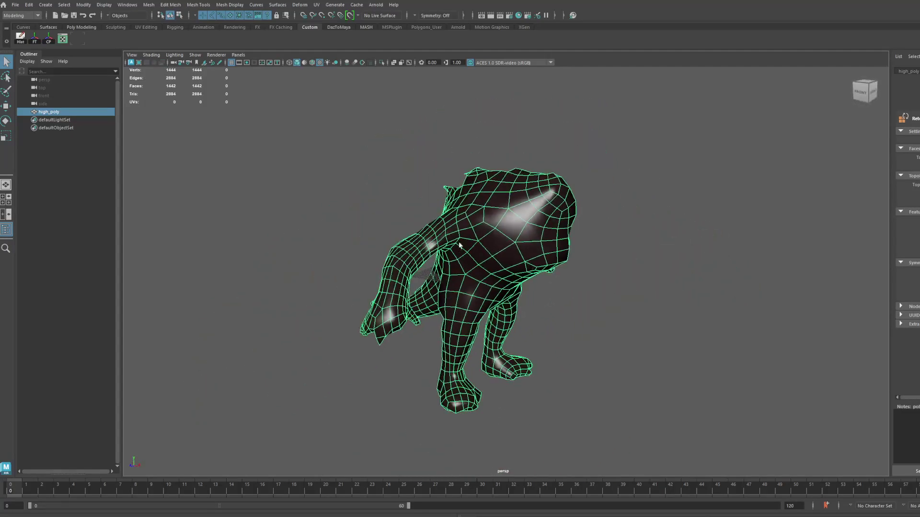
Check the retopologized mesh's UVs in the UV Editor and undo the retopology
click(62, 39)
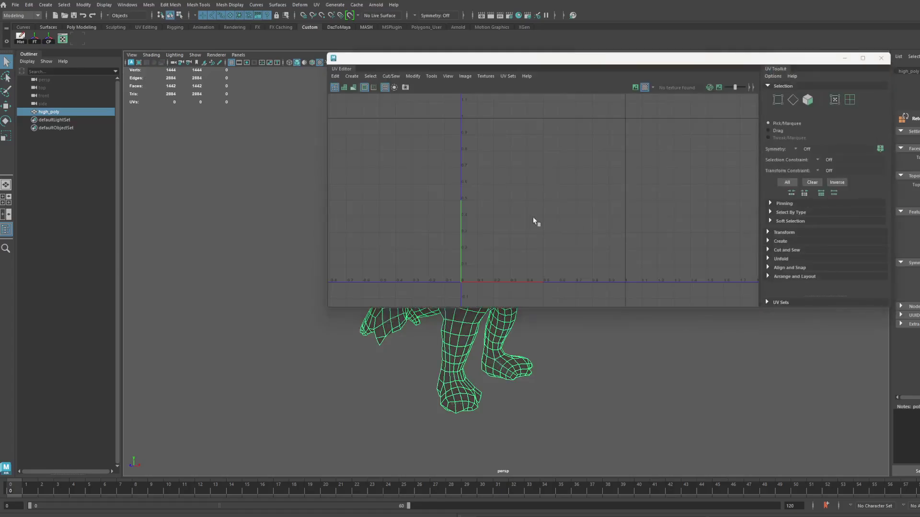
click(880, 59)
key(ctrl+z)
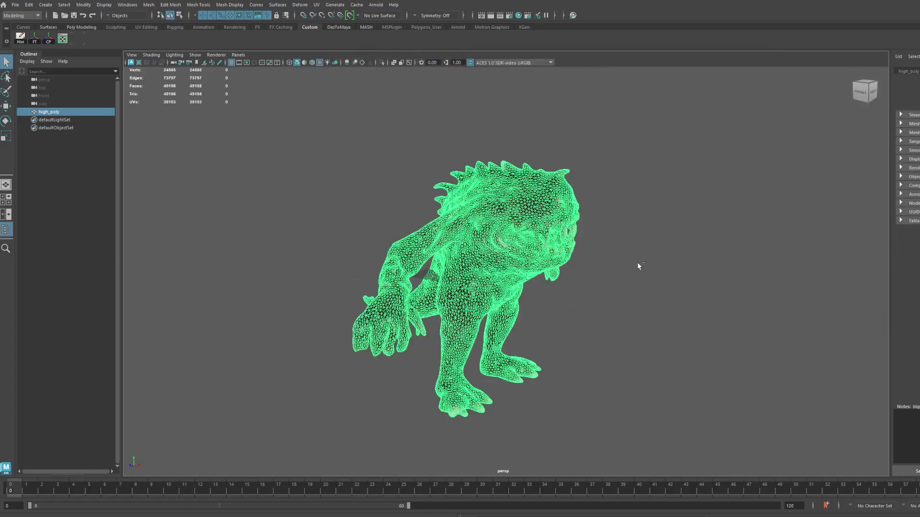
Review the Retopologize options, including the target face count, and close them without applying
click(149, 5)
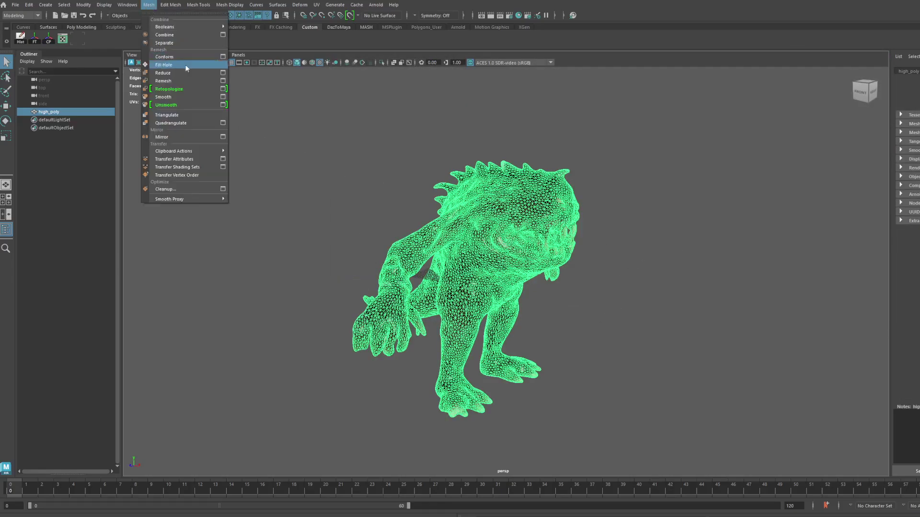
click(223, 90)
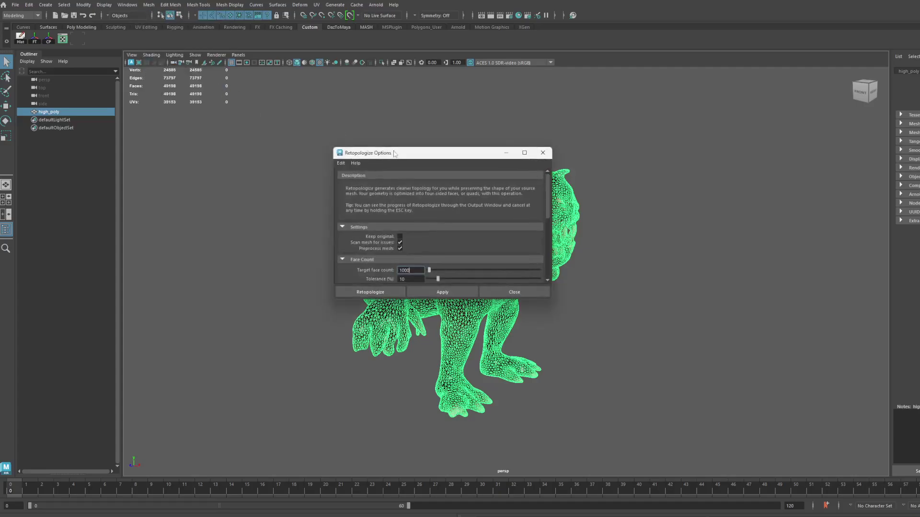
click(545, 156)
Deselect the mesh and examine the monster's textured face, teeth and body from several angles and distances
scroll(604, 261, up, 4)
click(743, 236)
scroll(599, 297, down, 4)
alt+drag(571, 310, 453, 301)
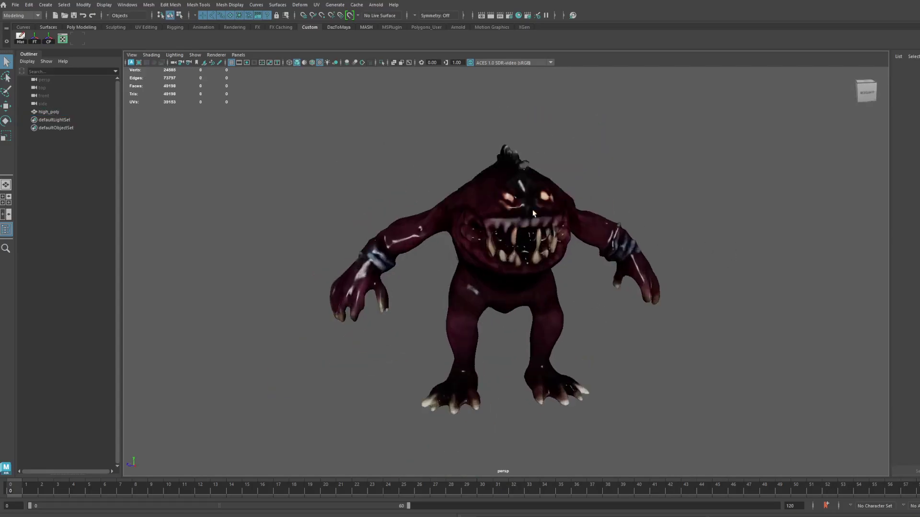
scroll(452, 288, up, 5)
alt+drag(446, 235, 531, 223)
scroll(531, 225, down, 6)
alt+drag(491, 268, 380, 312)
scroll(563, 299, up, 6)
scroll(565, 294, down, 6)
alt+drag(564, 294, 529, 283)
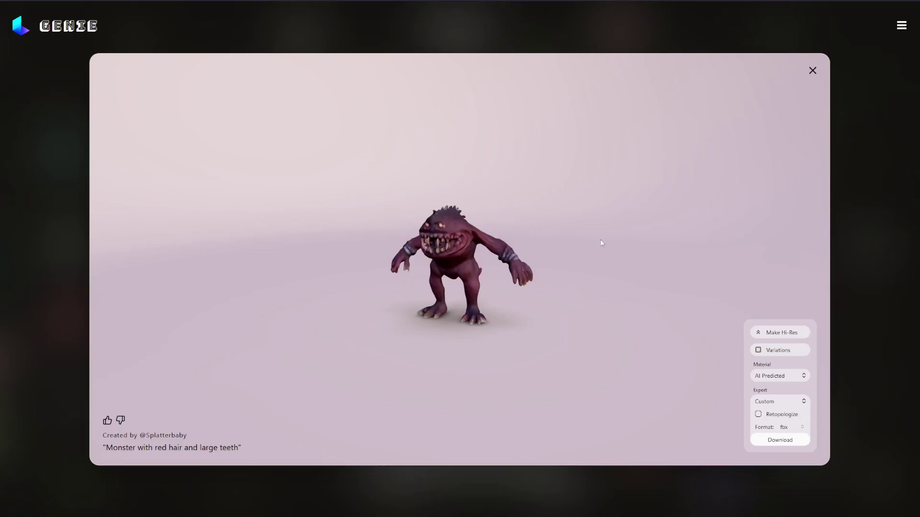
Switch to Genie, close the monster results and generate models from the prompt "a plate of unfinished food with hotdogs and hamburgers and fries"
click(812, 71)
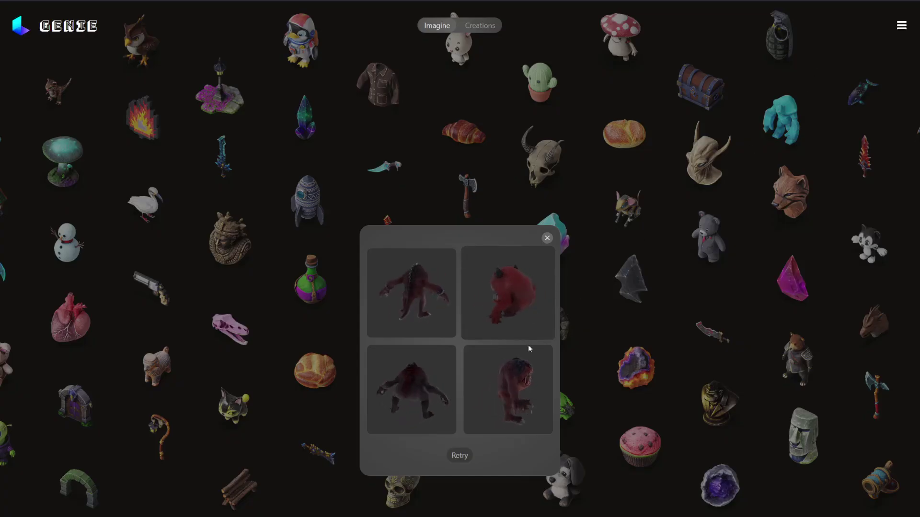
click(547, 239)
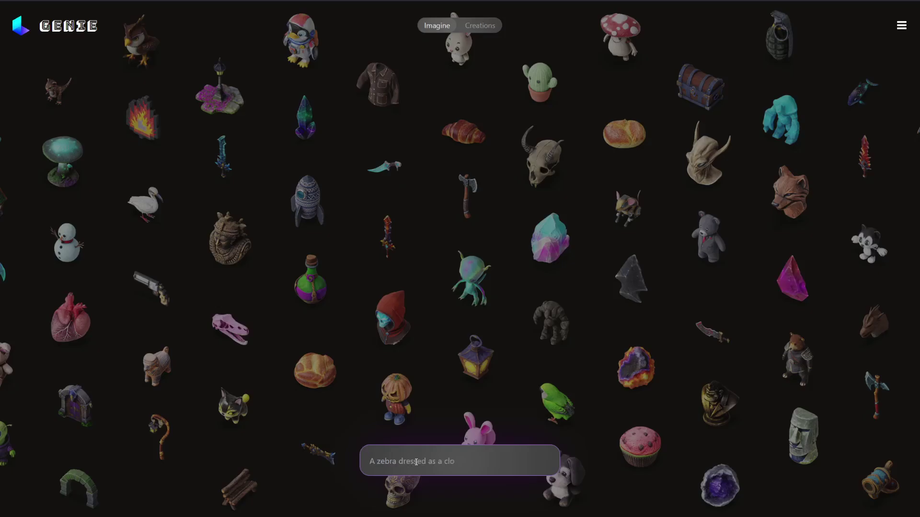
text(a plate of unfinished food with)
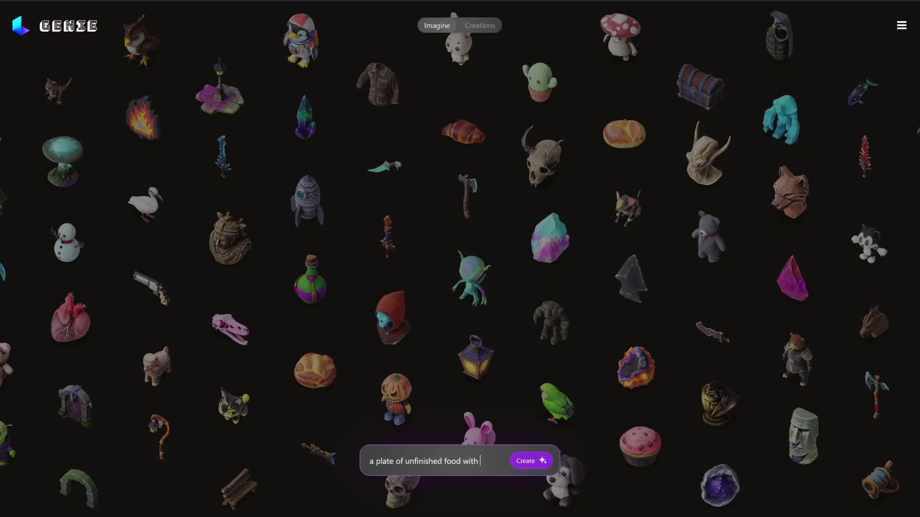
text(hotdogs a)
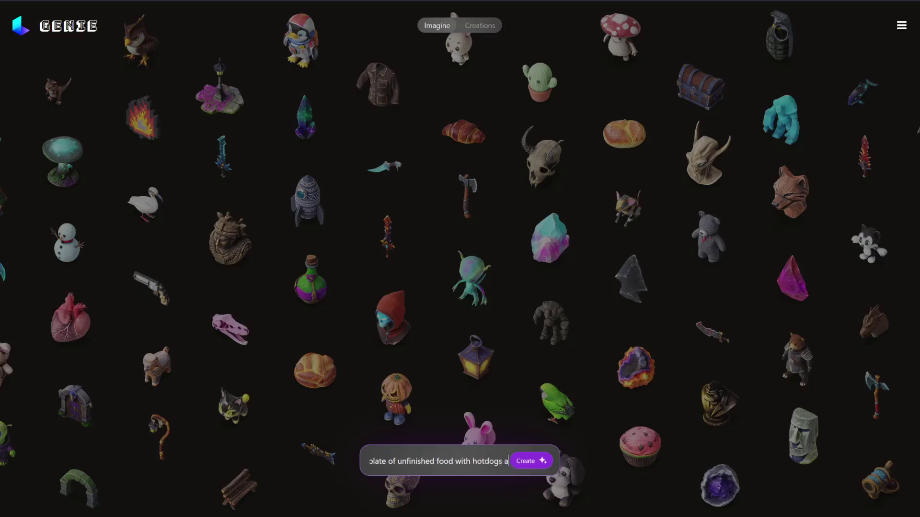
text(nd hamb)
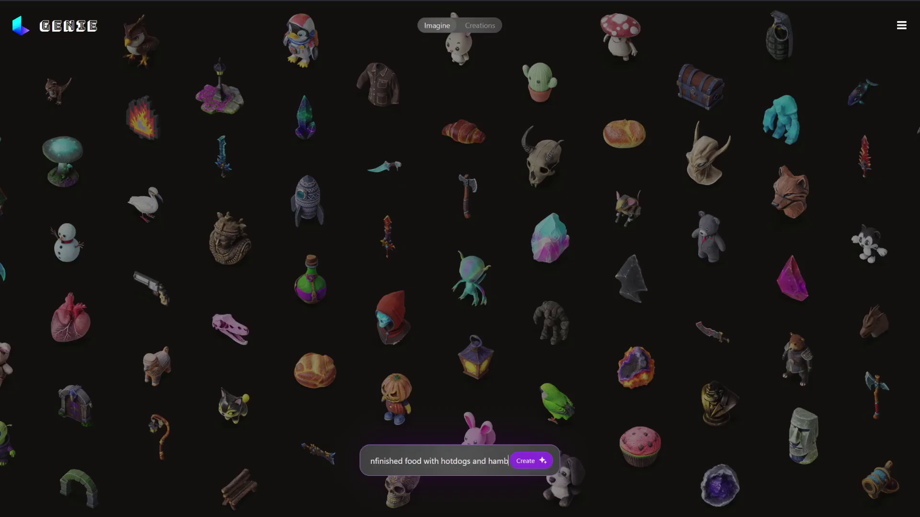
text(urgers and fries)
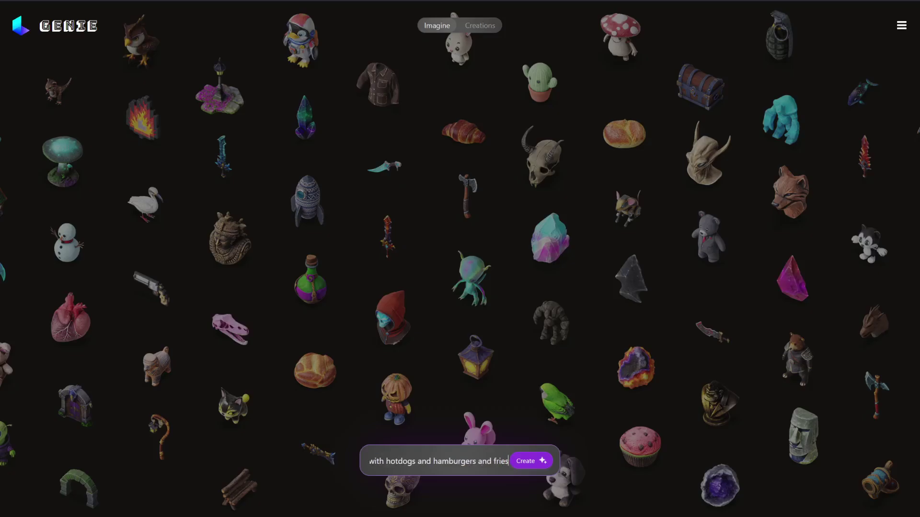
click(523, 462)
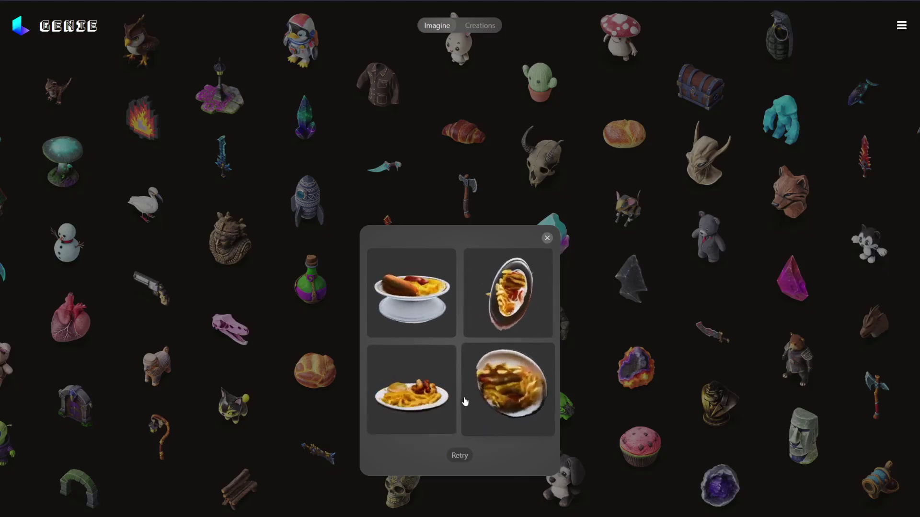
Open the third generated result, the flat plate with fries and hotdogs, and examine it from above and all sides
click(413, 400)
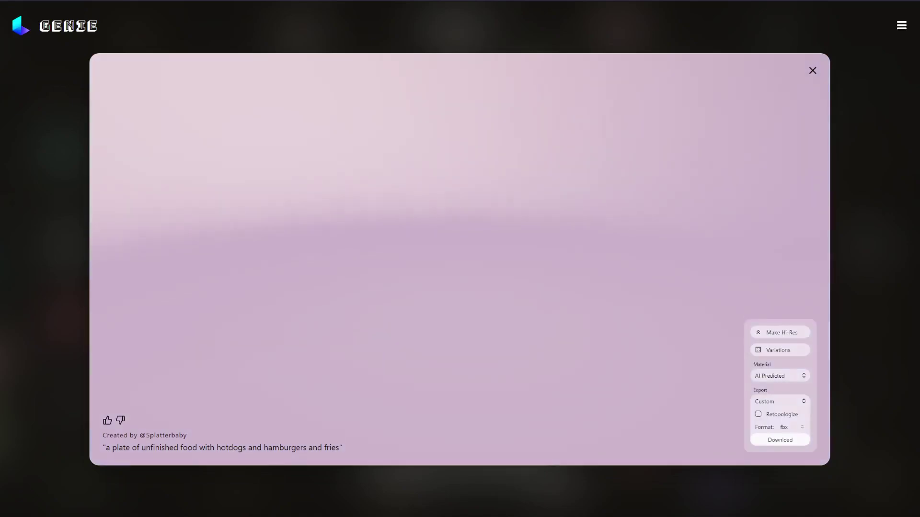
scroll(449, 268, down, 8)
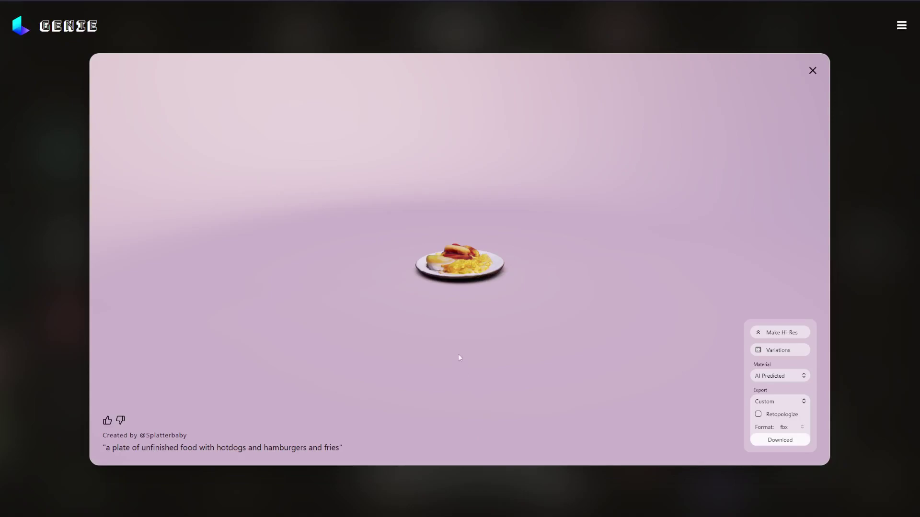
drag(429, 249, 223, 253)
drag(472, 259, 488, 204)
scroll(481, 249, up, 8)
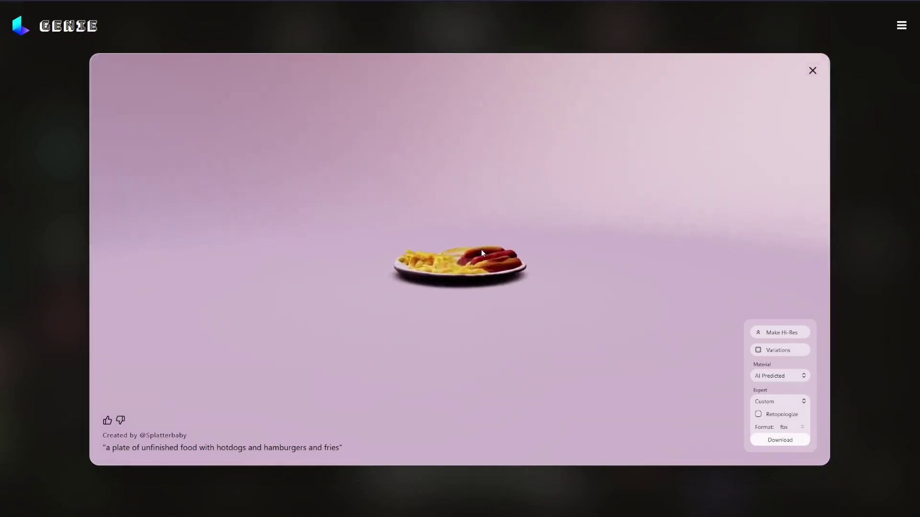
drag(488, 281, 502, 352)
scroll(502, 355, up, 3)
drag(452, 309, 530, 331)
scroll(476, 269, down, 5)
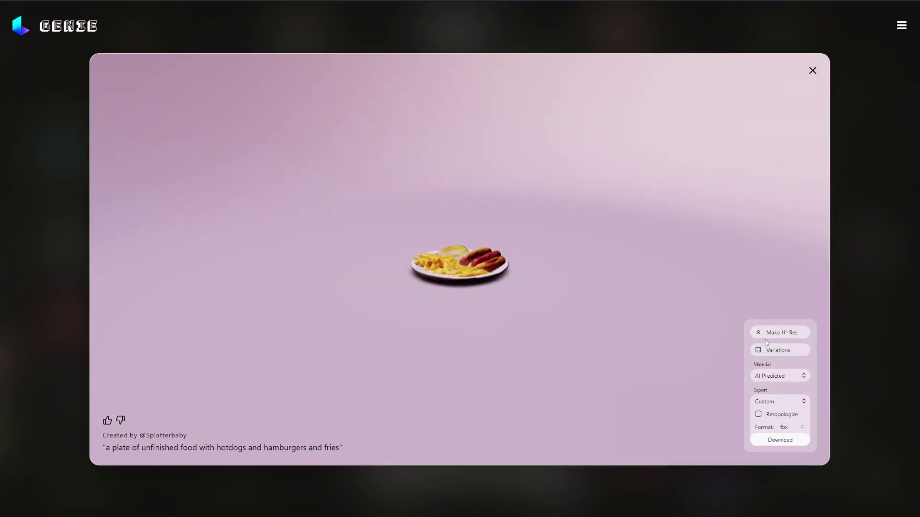
Generate variations of the food plate model and open the fourth one, with the burger lying on the plate
click(778, 350)
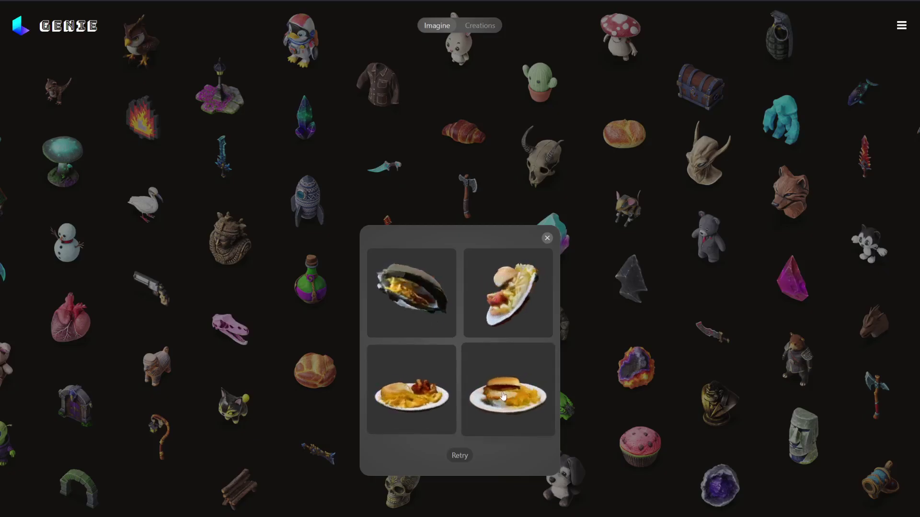
click(484, 413)
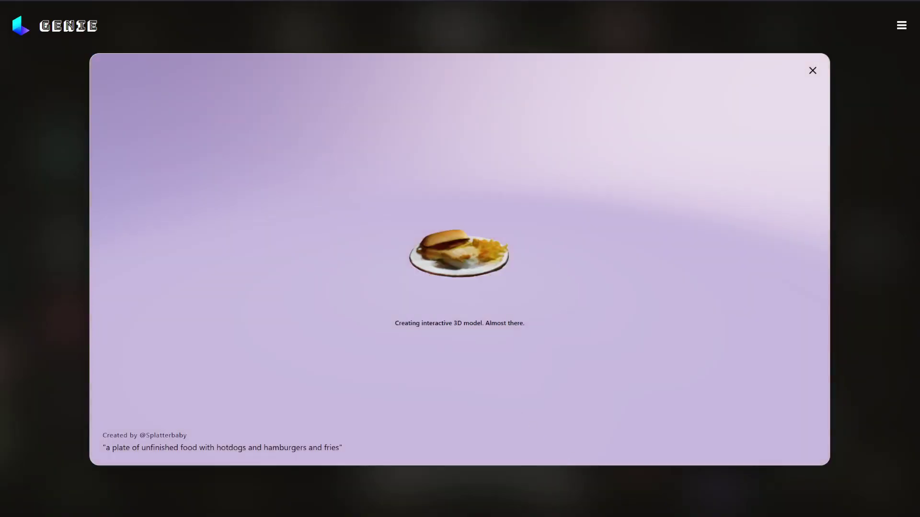
Examine the burger plate variation from several sides and start making its Hi-Res version
scroll(432, 288, up, 3)
drag(437, 284, 640, 274)
drag(401, 304, 523, 305)
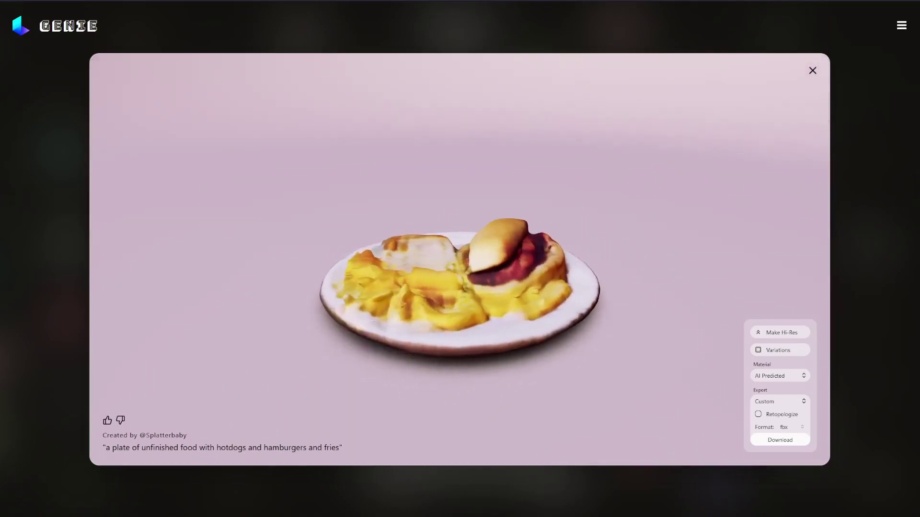
drag(432, 256, 436, 280)
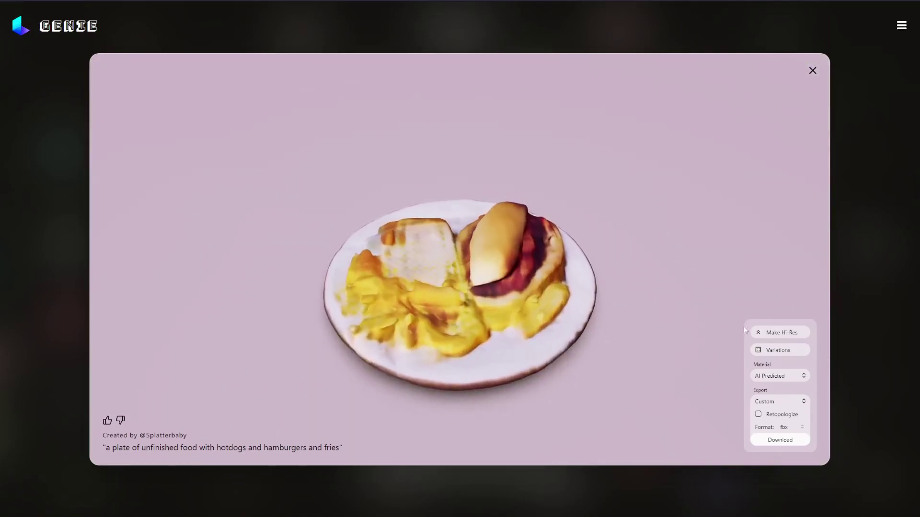
click(757, 337)
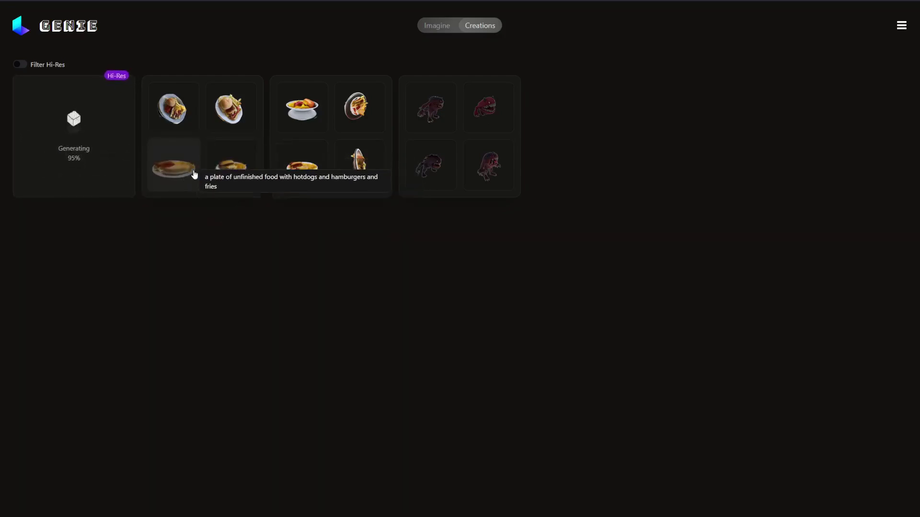
Open the third and fourth plate variations among the creations to compare their food, and reopen the hotdog plate
click(194, 175)
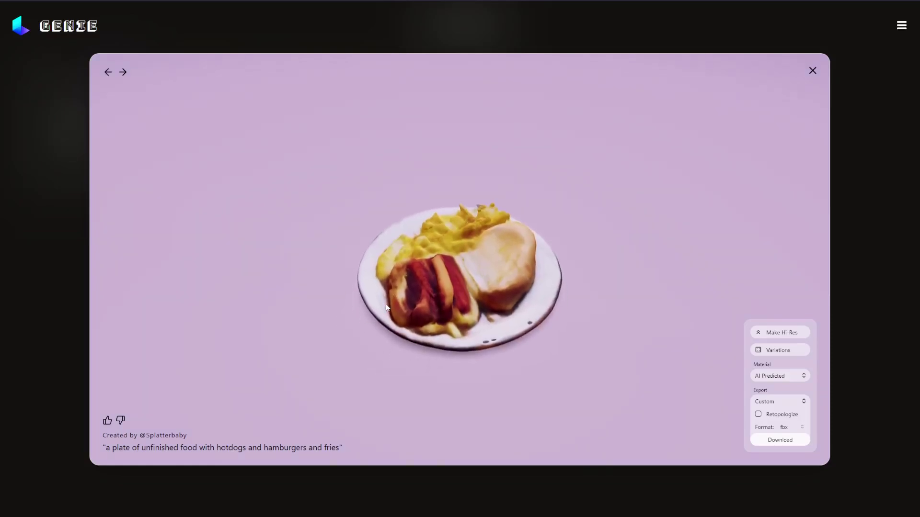
drag(473, 256, 448, 252)
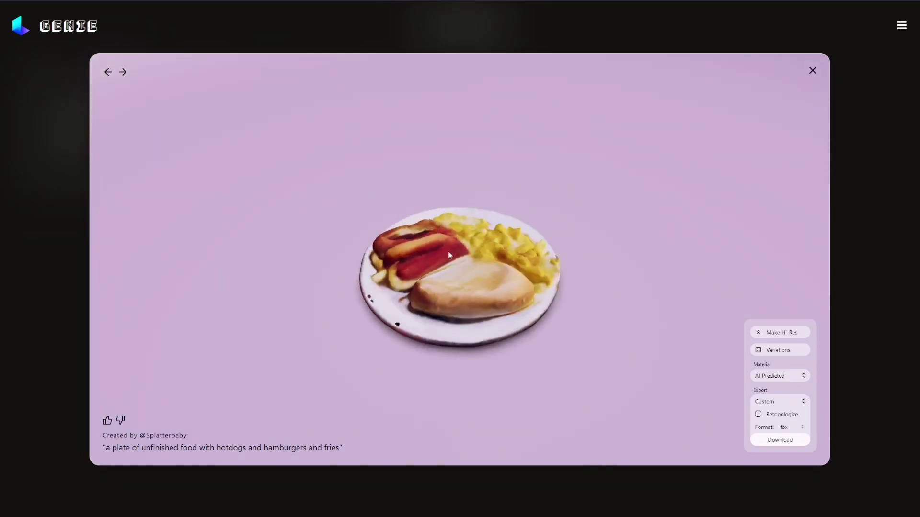
click(813, 71)
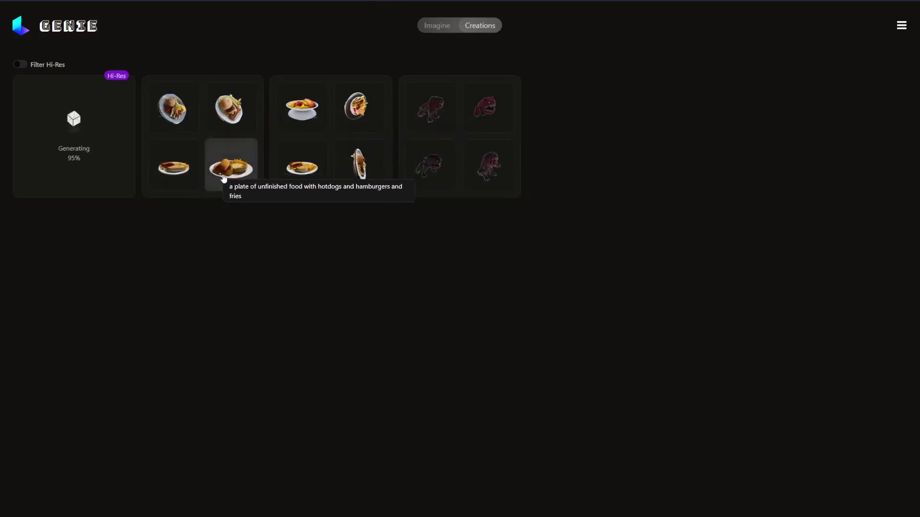
click(230, 174)
drag(462, 300, 363, 276)
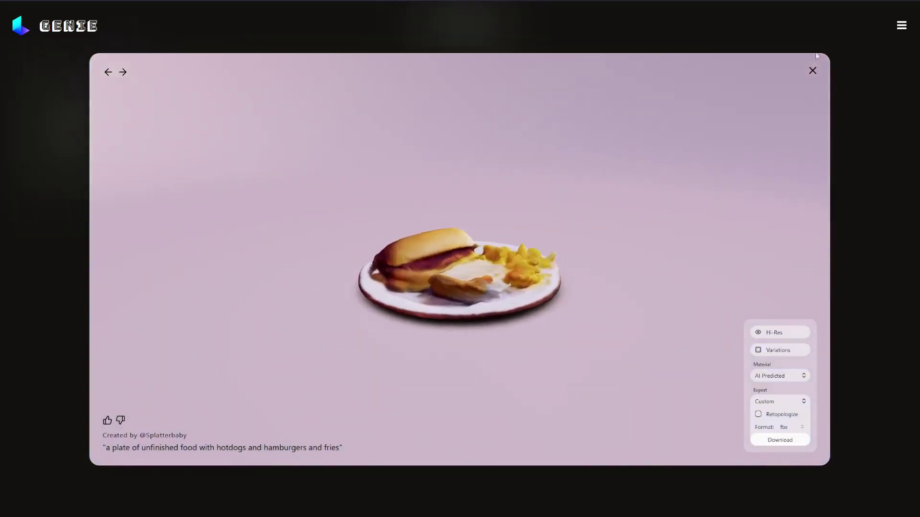
click(813, 71)
click(220, 178)
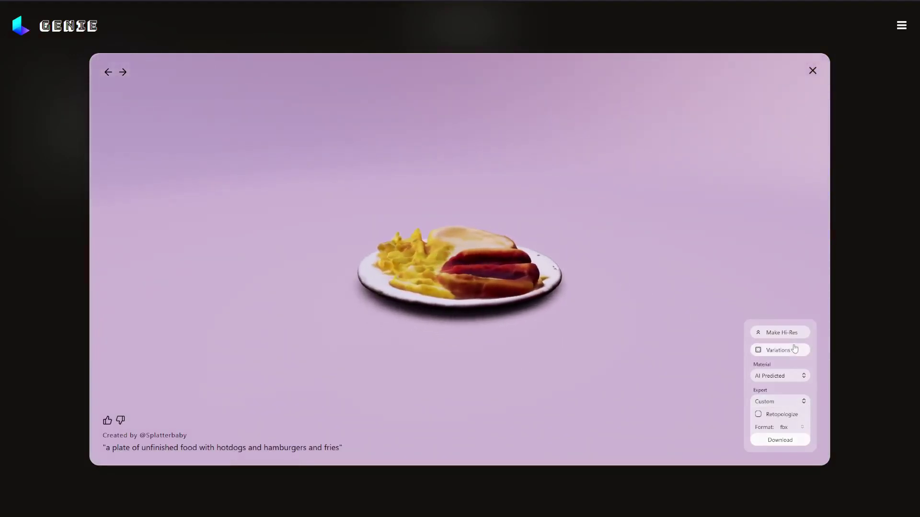
Start the hotdog plate's Hi-Res version and generate models from the prompt "A statue of a halloween pumpkin"
click(781, 335)
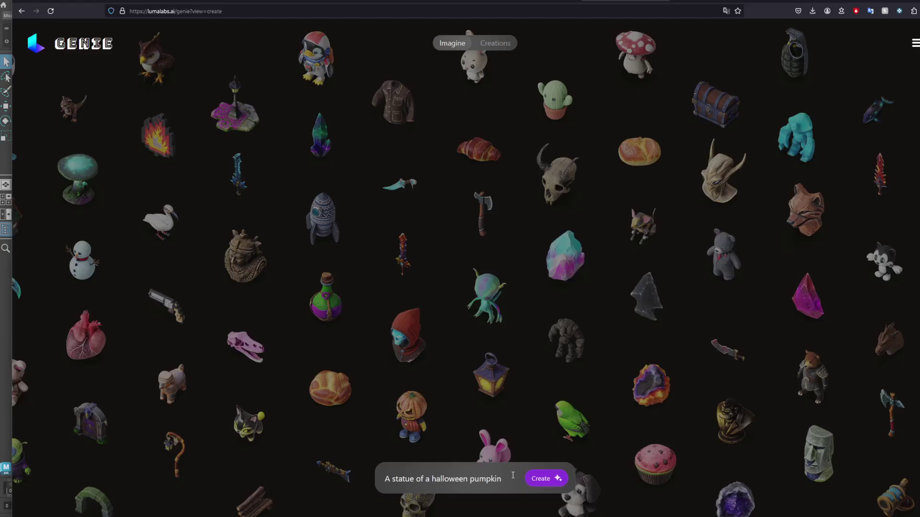
click(541, 479)
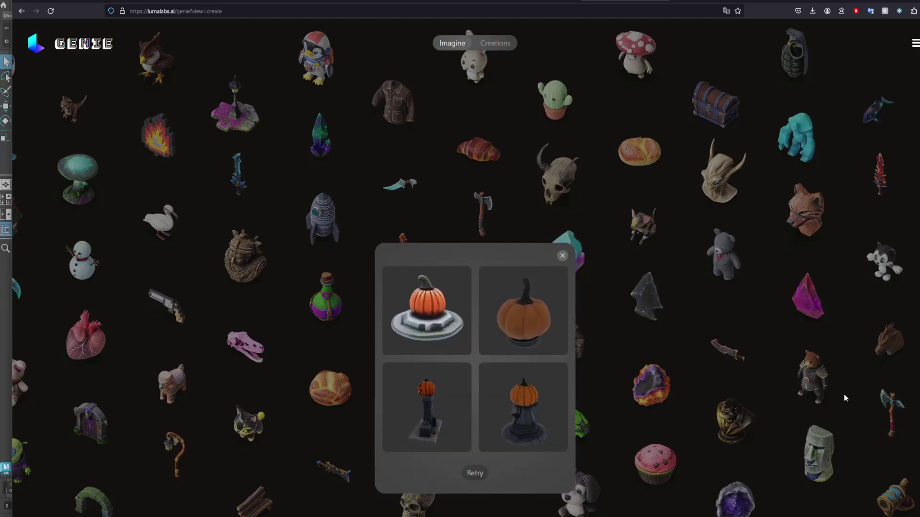
Open the fourth pumpkin statue result and examine it up close and from a distance
click(520, 420)
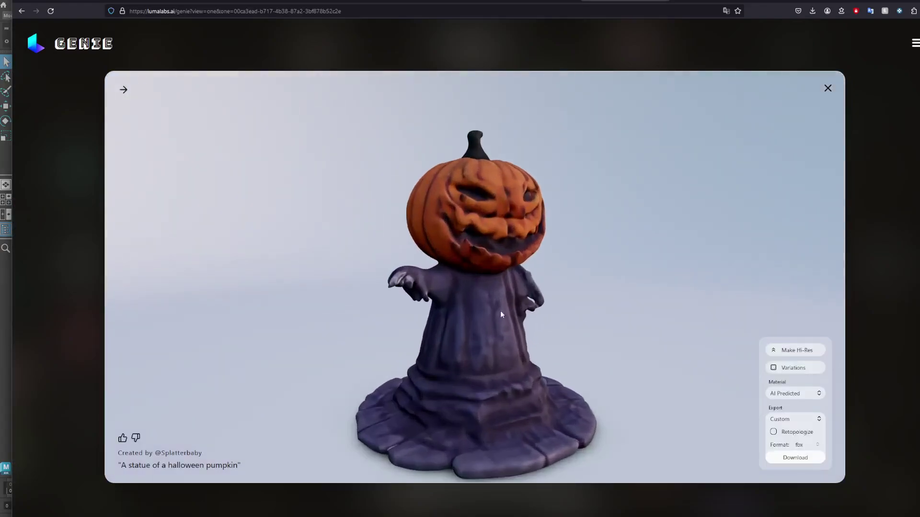
drag(500, 312, 502, 354)
scroll(493, 352, down, 10)
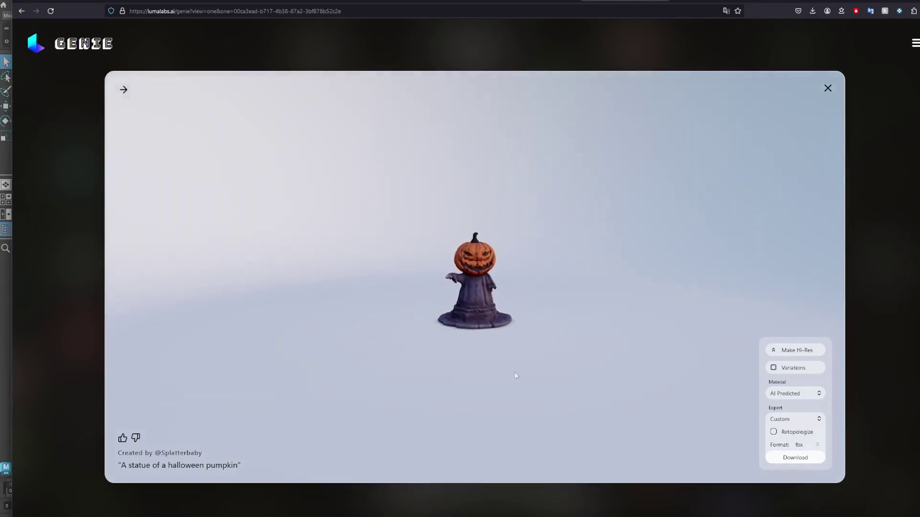
scroll(492, 284, up, 10)
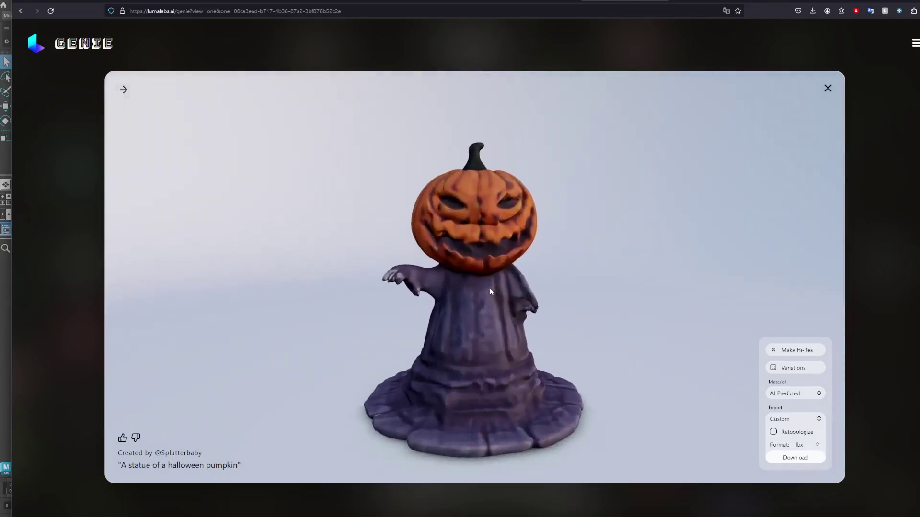
Generate variations of the robed pumpkin statue and open the fourth one, with the purple robe
click(796, 369)
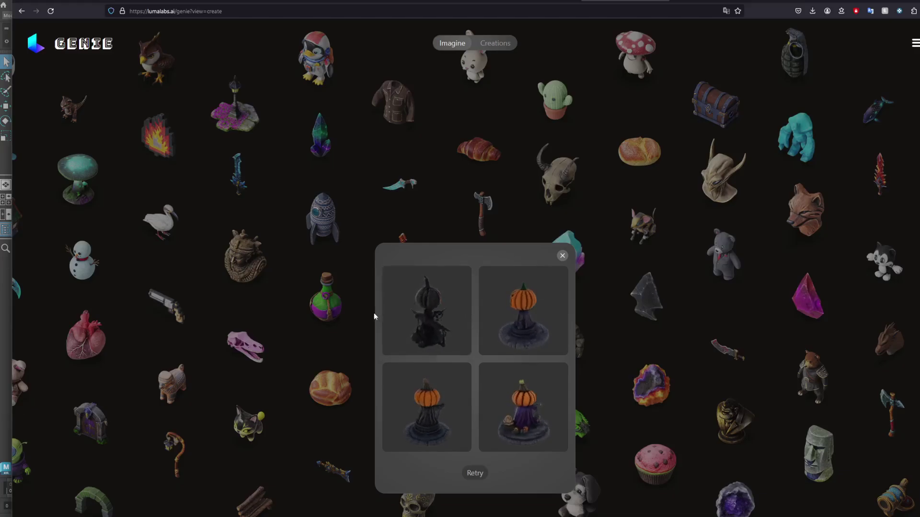
click(525, 424)
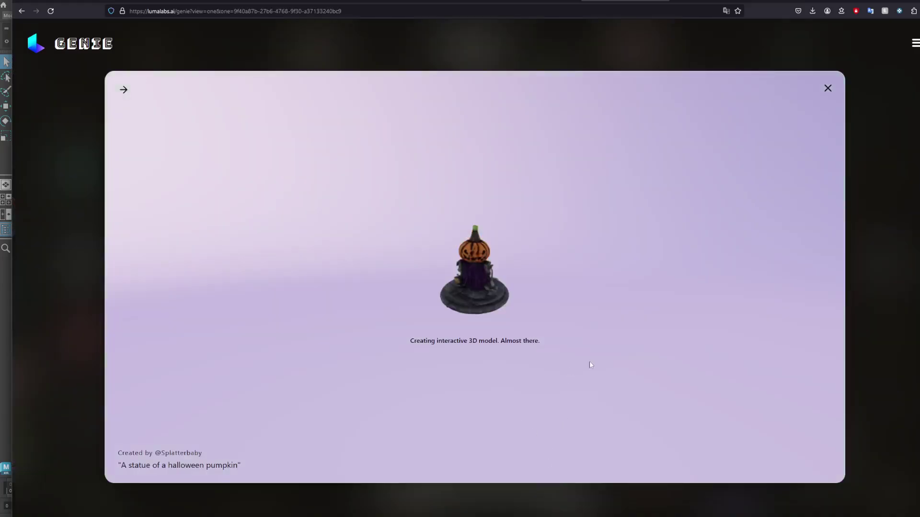
Examine the purple-robed pumpkin variation from several sides and start making its Hi-Res version
scroll(493, 342, down, 3)
scroll(501, 334, up, 6)
drag(457, 347, 489, 343)
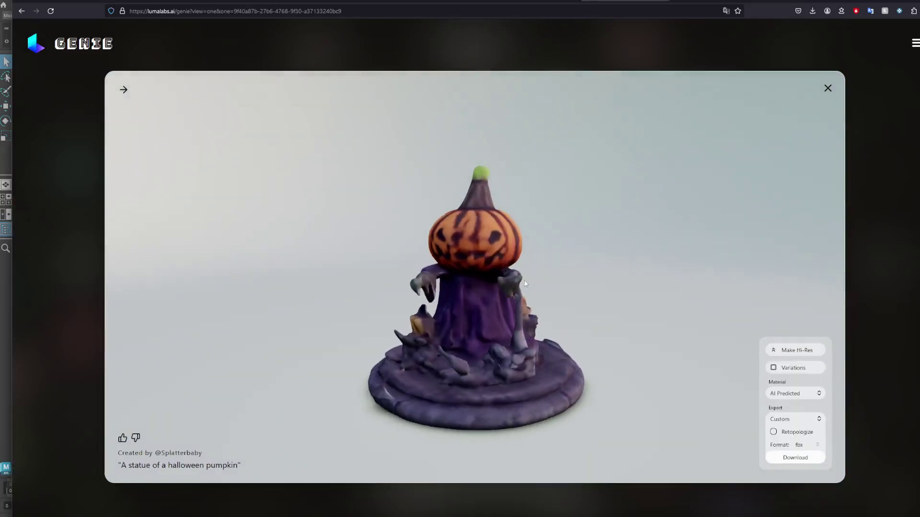
scroll(523, 275, up, 6)
scroll(481, 288, down, 4)
drag(484, 303, 456, 296)
scroll(456, 296, down, 6)
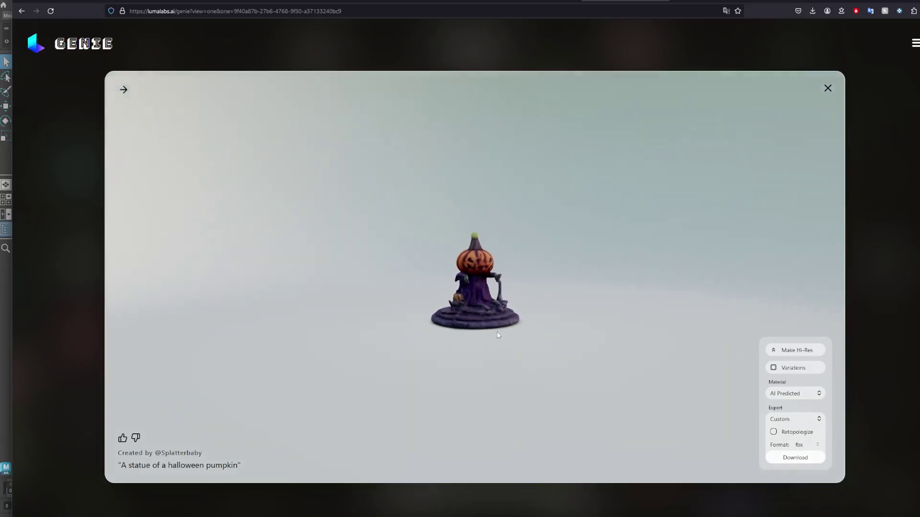
scroll(498, 307, up, 3)
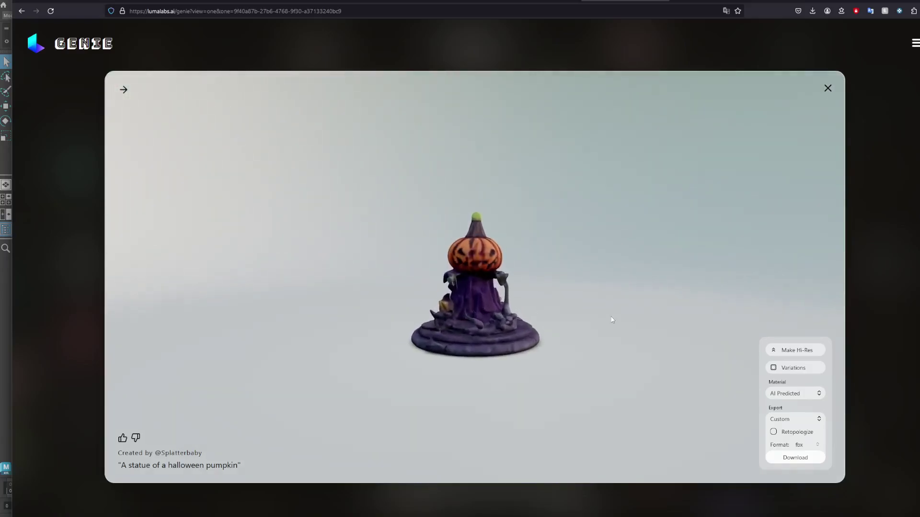
click(793, 355)
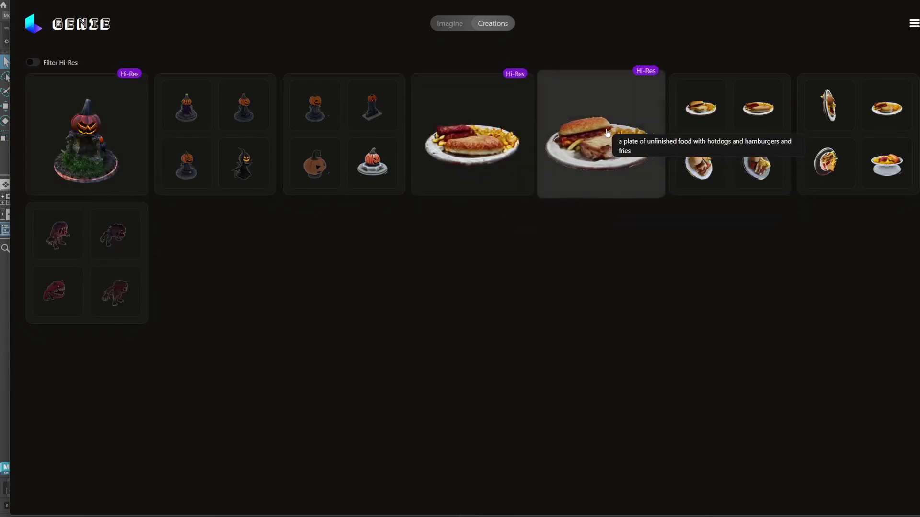
Open the Hi-Res burger plate among the creations and examine its food detail from all sides
click(590, 141)
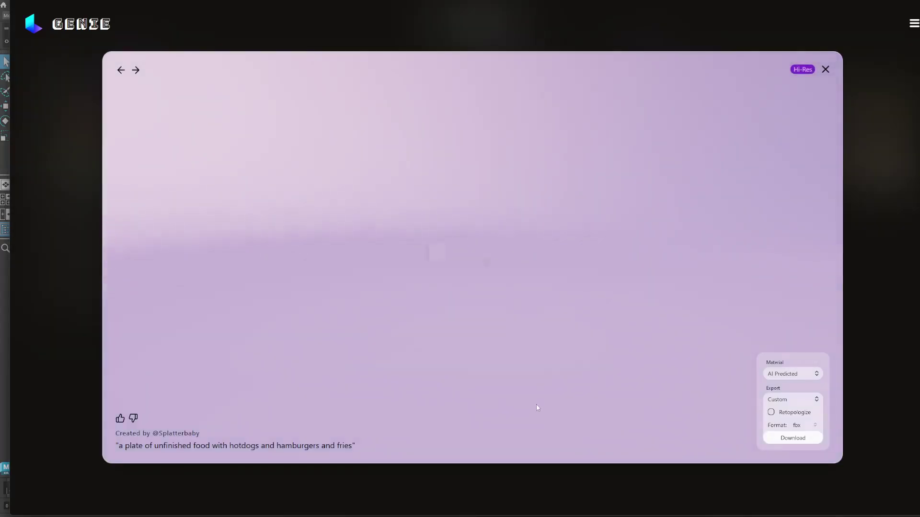
drag(431, 287, 486, 321)
scroll(498, 348, up, 8)
scroll(486, 320, down, 5)
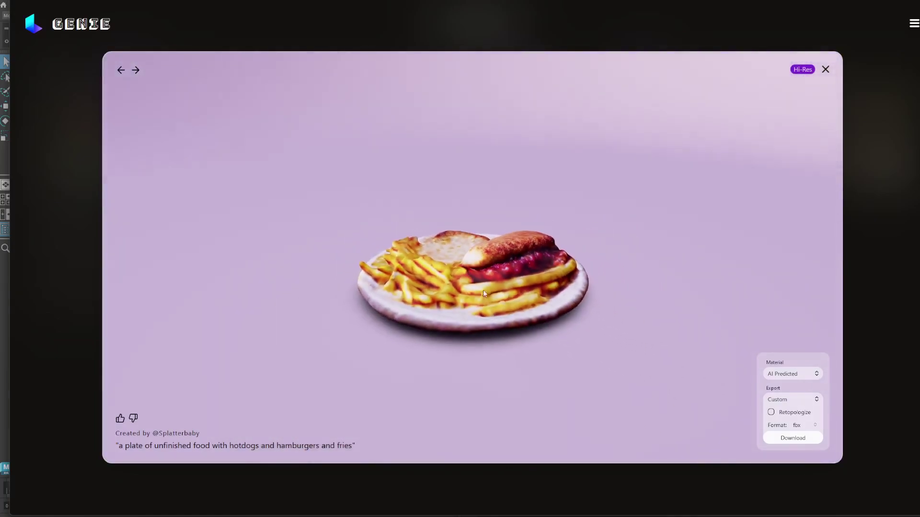
drag(416, 321, 614, 312)
scroll(491, 285, down, 5)
drag(464, 271, 511, 318)
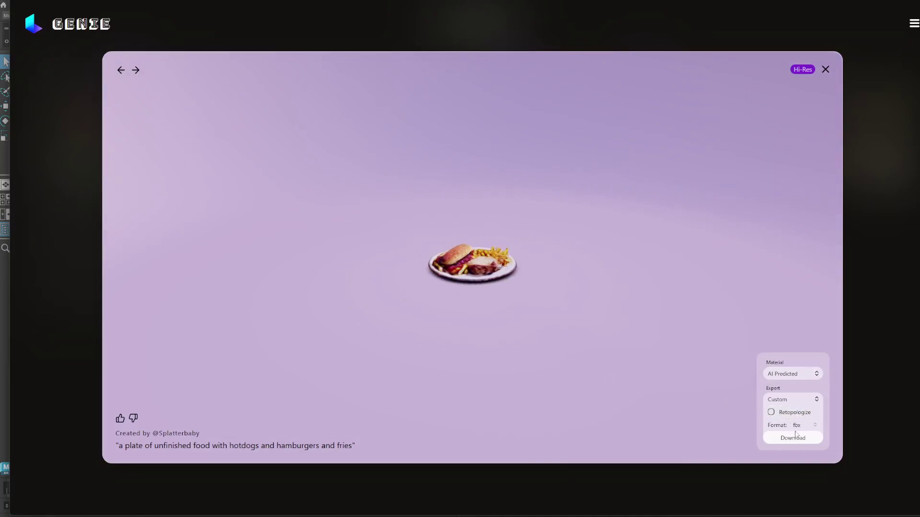
Download the Hi-Res burger plate as fbx with Retopologize enabled at the high setting
click(772, 412)
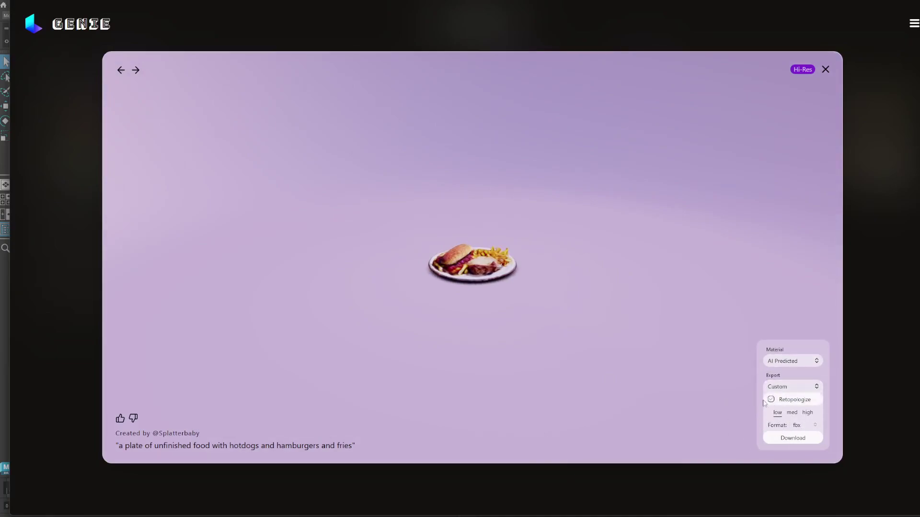
click(807, 412)
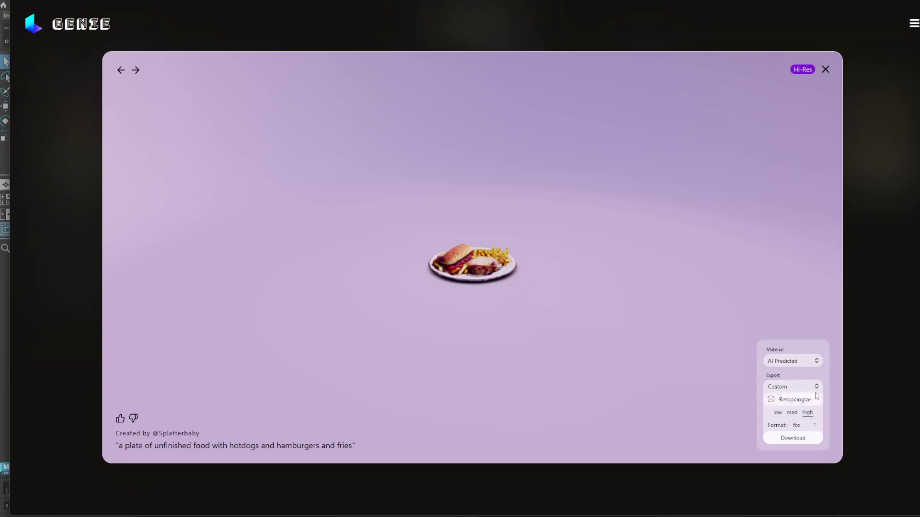
click(793, 439)
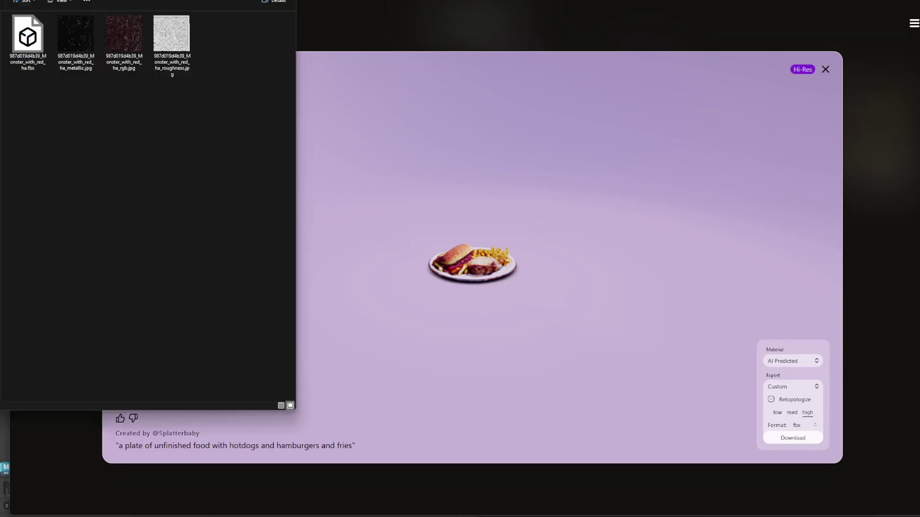
View the burger plate's downloaded rgb texture image and close the image viewer
double_click(128, 37)
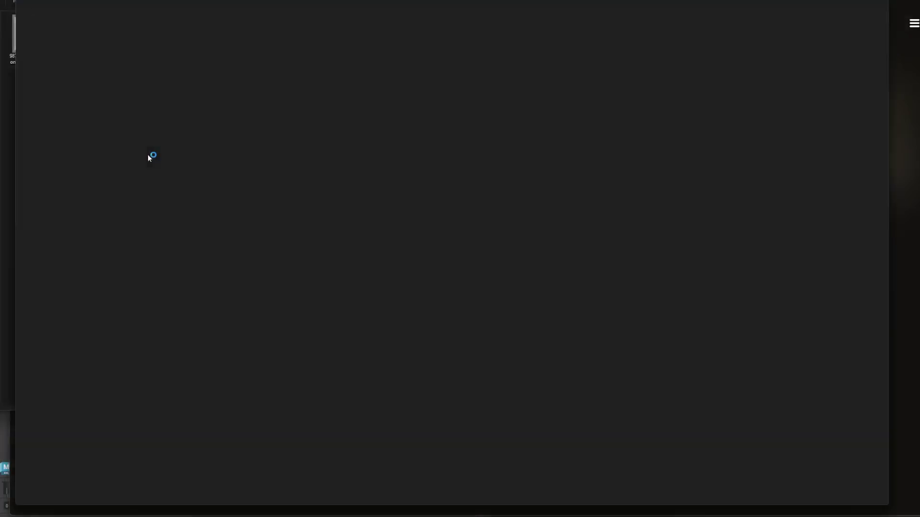
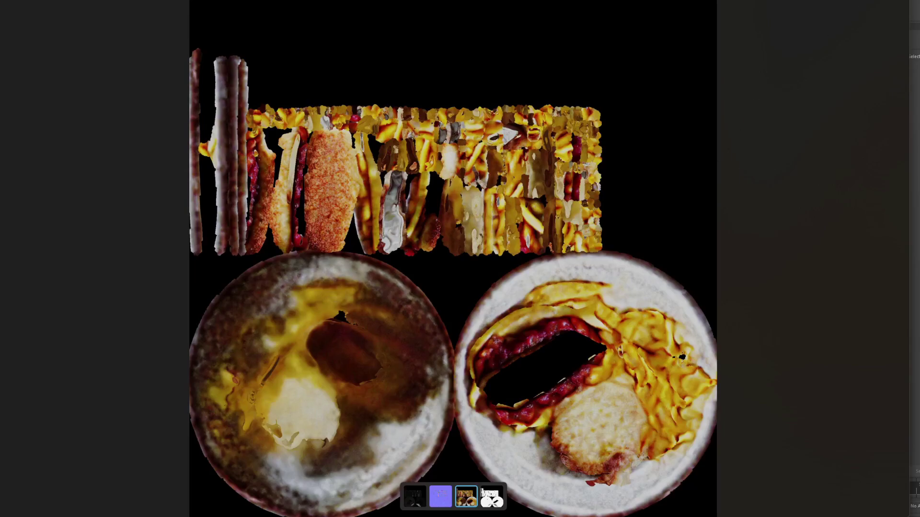
key(alt+F4)
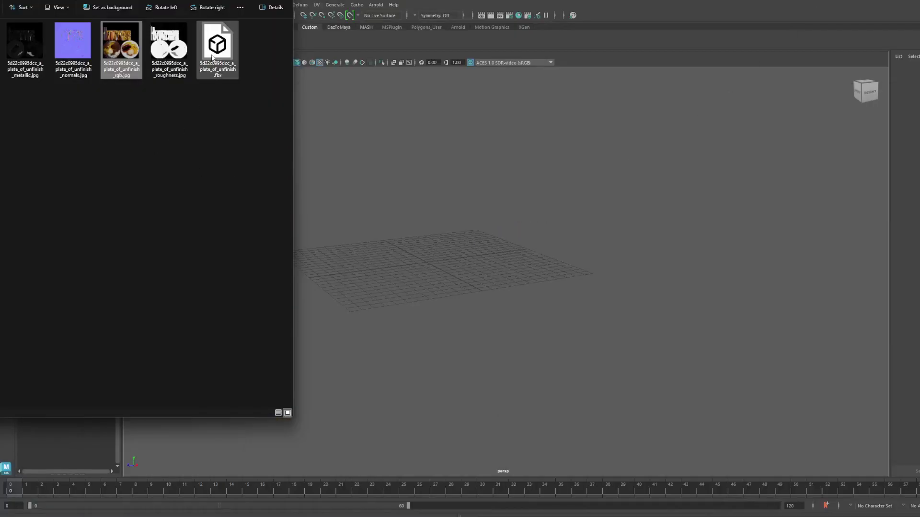
Import the burger plate's fbx file into the Maya scene and view the textured model from above
drag(212, 57, 499, 247)
scroll(644, 289, down, 5)
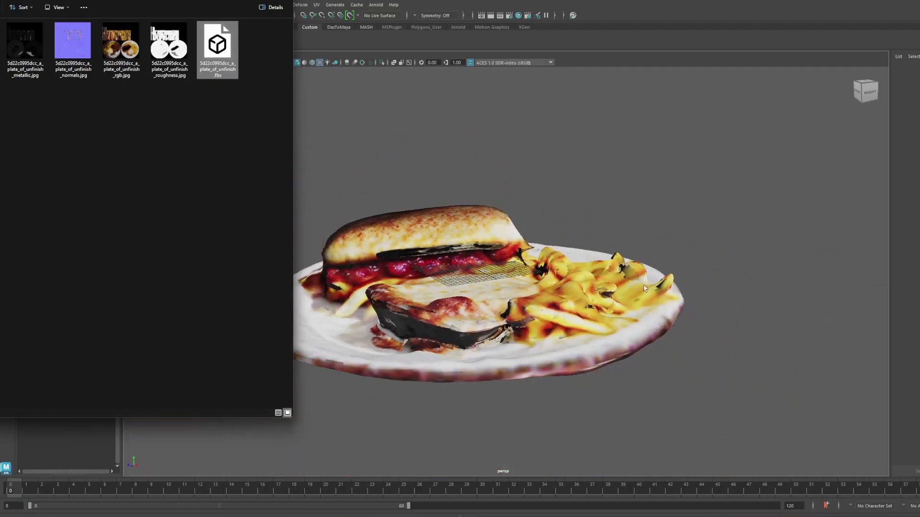
alt+drag(645, 289, 689, 313)
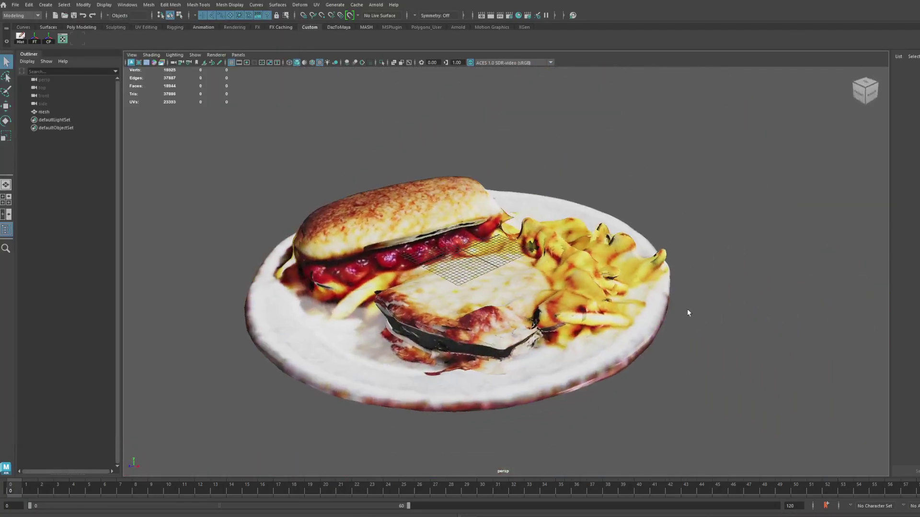
scroll(506, 288, up, 3)
Check the UV Editor and close it, and hide the viewport grid to inspect the plate model
key(ctrl+u)
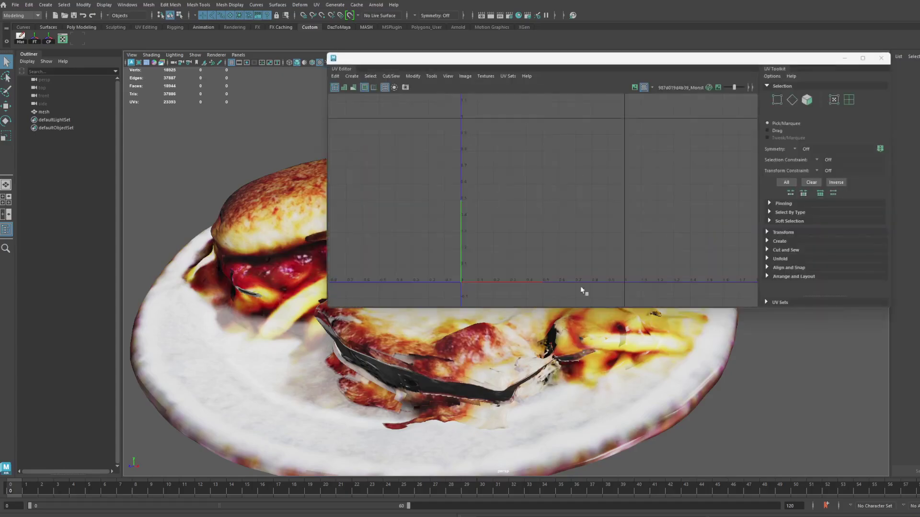
click(881, 58)
alt+drag(465, 245, 550, 235)
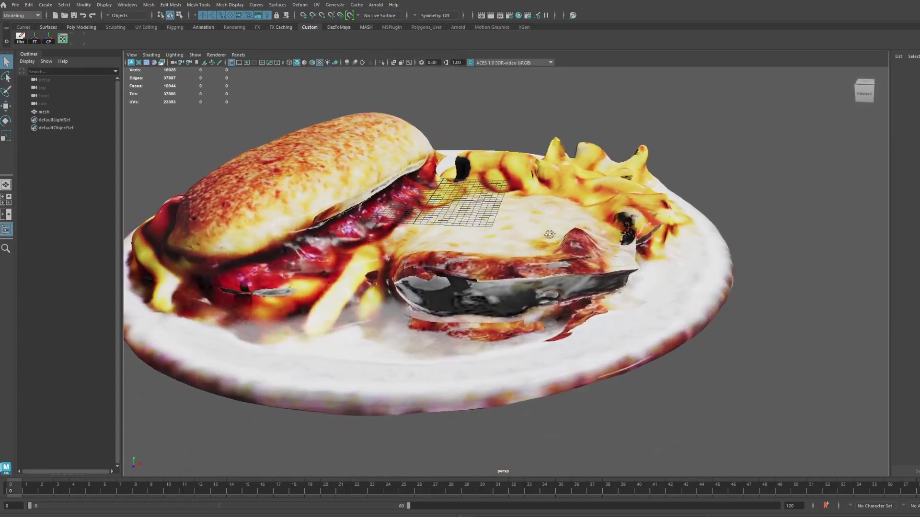
click(231, 63)
scroll(488, 230, down, 3)
scroll(489, 230, up, 2)
alt+drag(488, 230, 514, 236)
scroll(514, 236, down, 4)
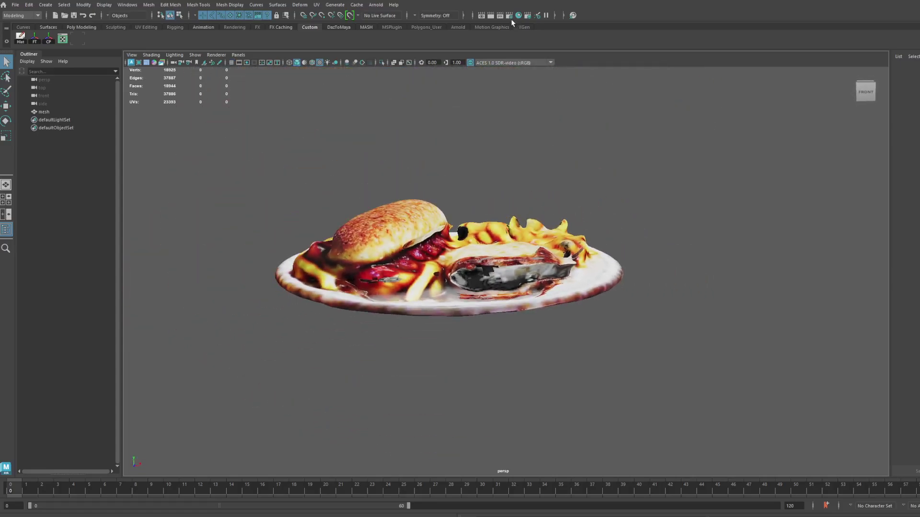
Add an Arnold skydome light and render the plate in the render view at different distances
click(482, 15)
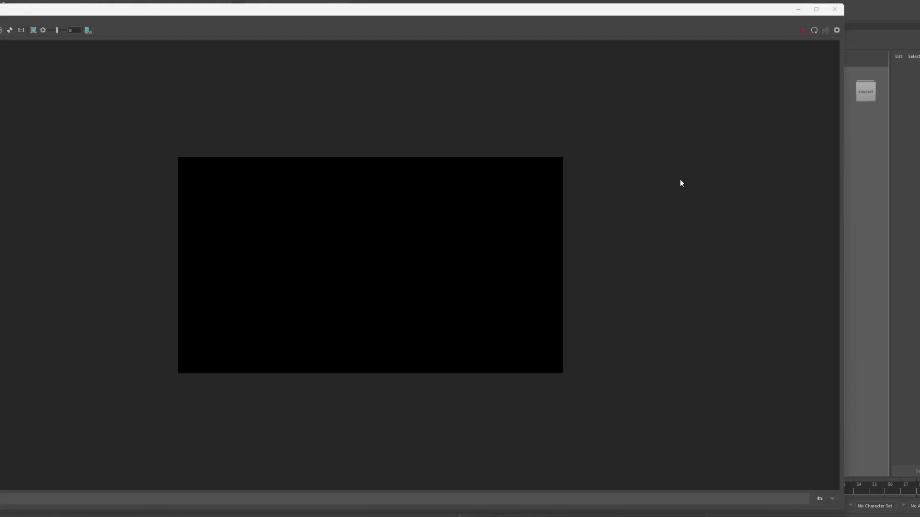
click(802, 31)
scroll(378, 254, down, 1)
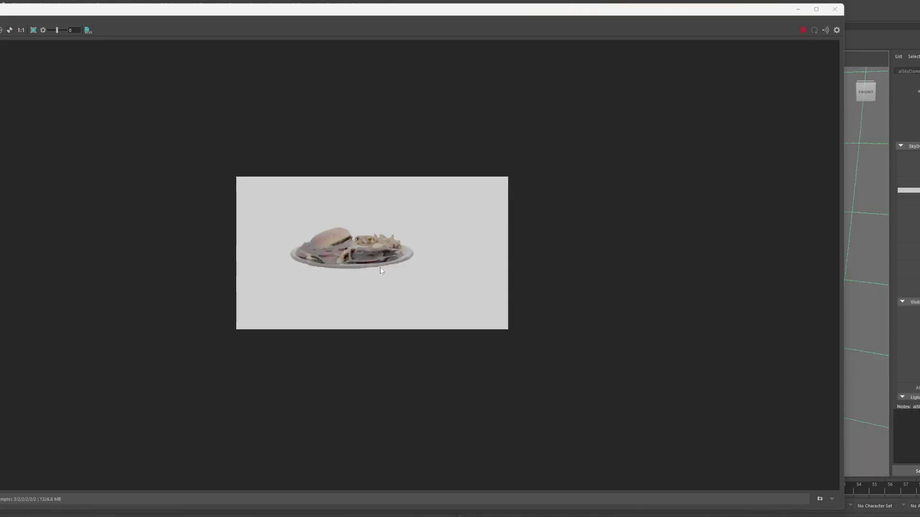
scroll(380, 266, up, 2)
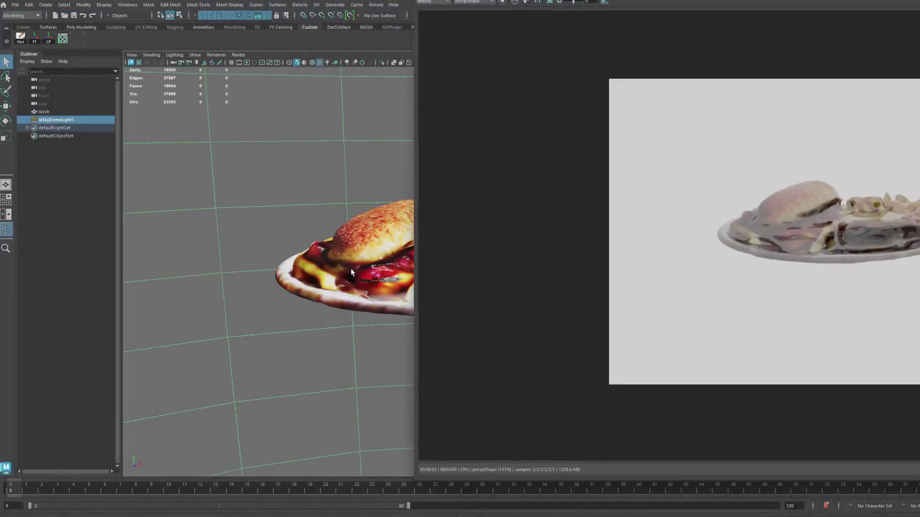
scroll(357, 274, down, 4)
scroll(366, 302, up, 2)
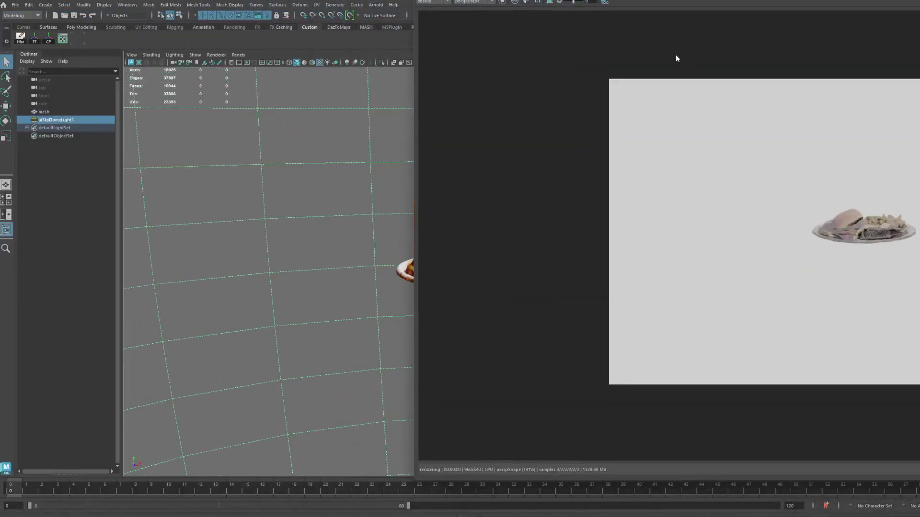
Place the render view beside the viewport, select the plate mesh and open its material attributes
drag(413, 73, 887, 73)
drag(919, 0, 146, 0)
click(510, 271)
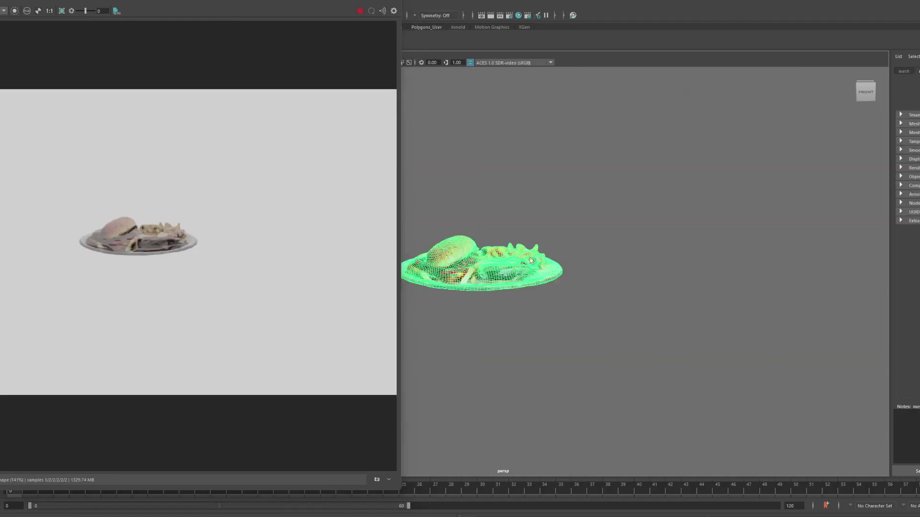
click(919, 71)
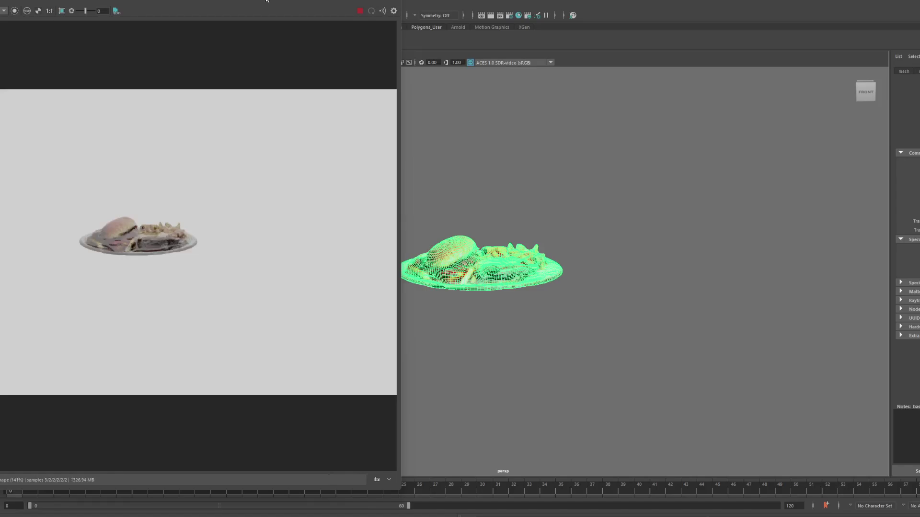
drag(266, 0, 356, 0)
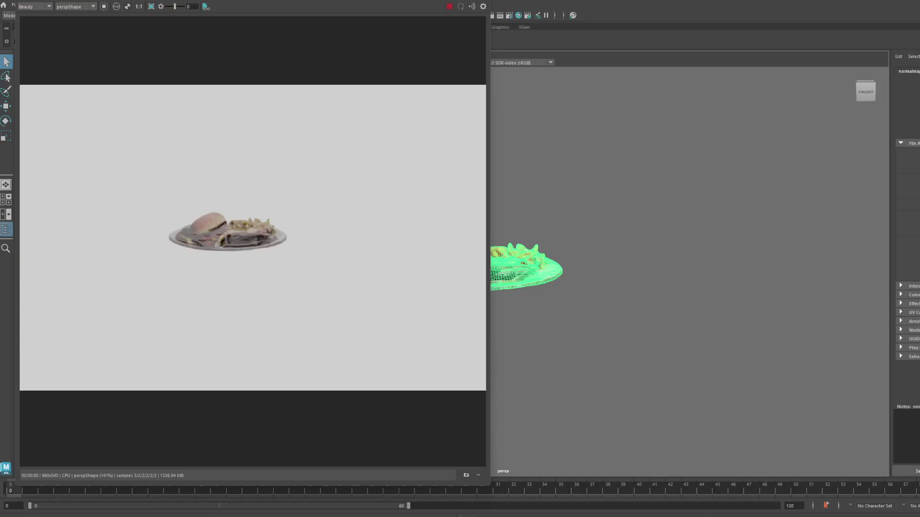
Open the plate's normals.jpg texture from the genie folder to examine the normal map
key(alt+Tab)
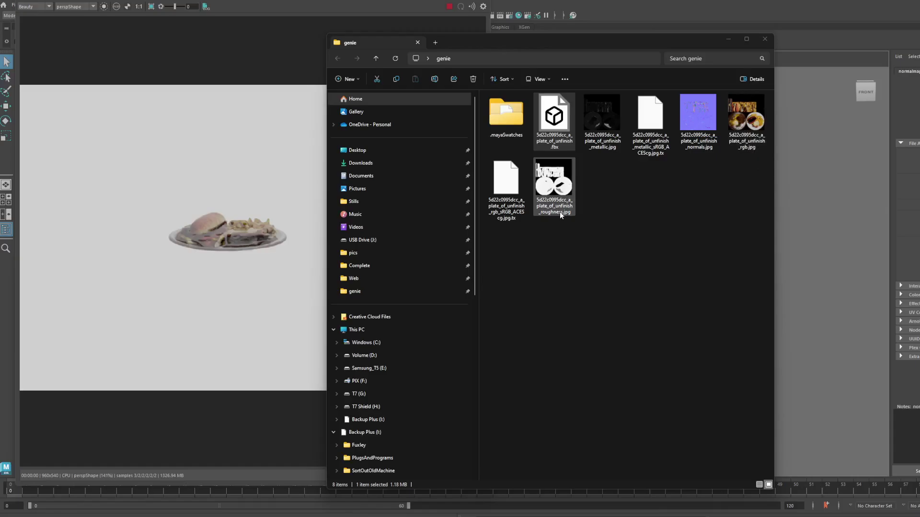
drag(629, 44, 493, 27)
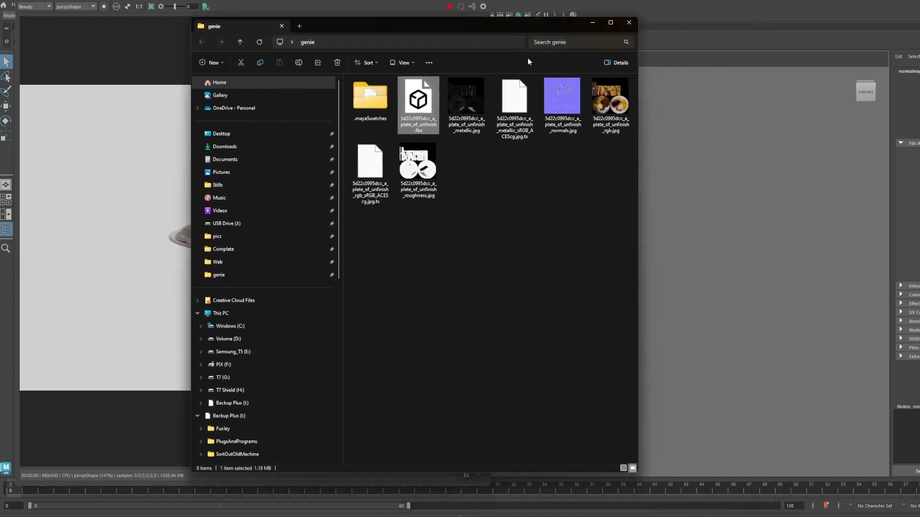
double_click(562, 94)
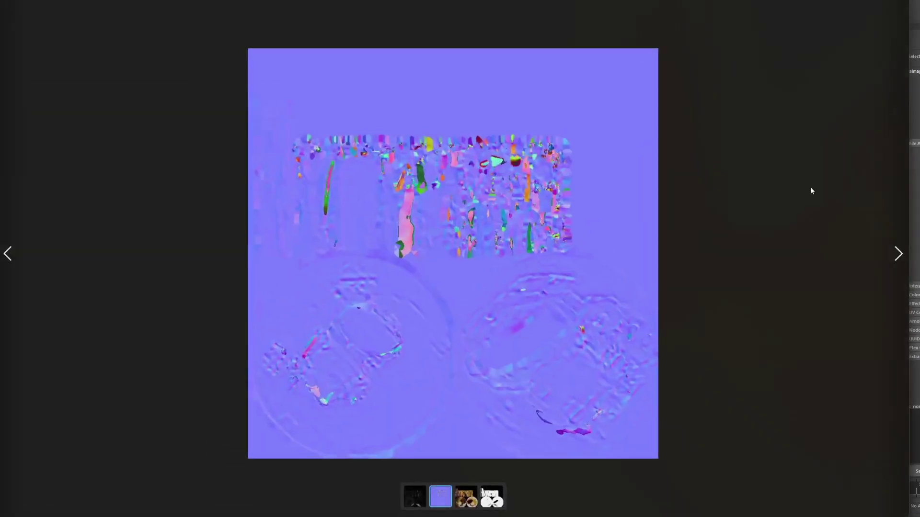
Close the normal map preview, switch from the genie folder to Luma Genie and set the burger plate's export preset to Maya
key(Escape)
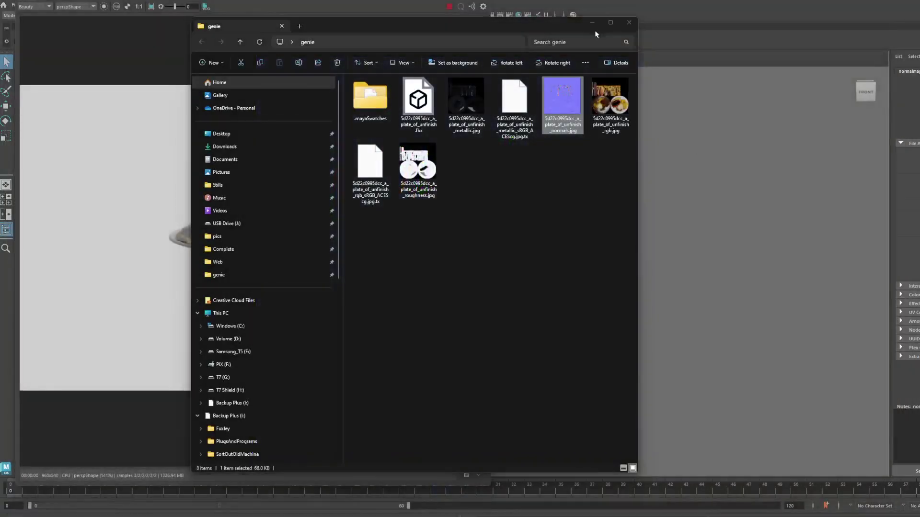
click(595, 28)
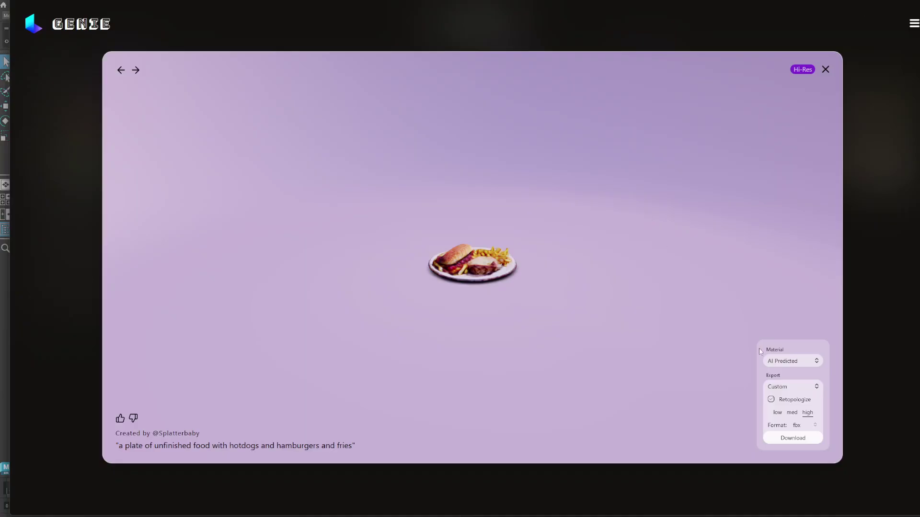
click(785, 391)
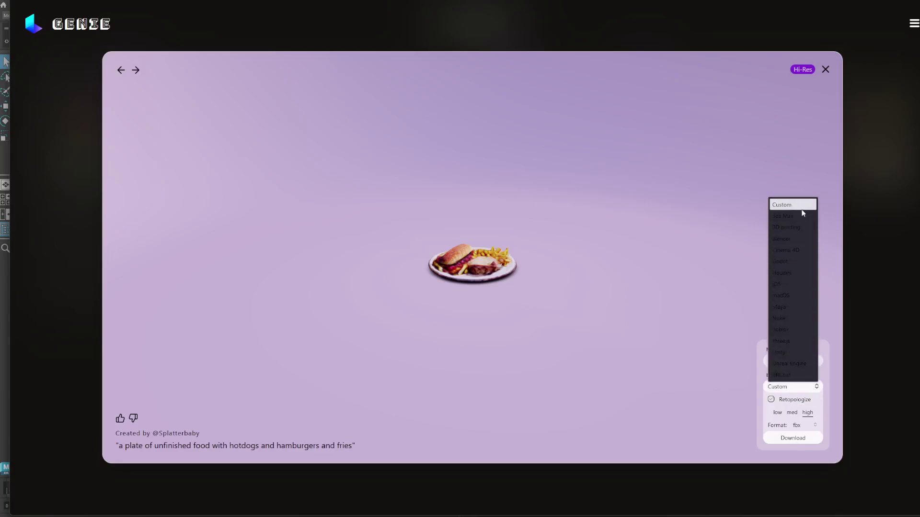
click(790, 313)
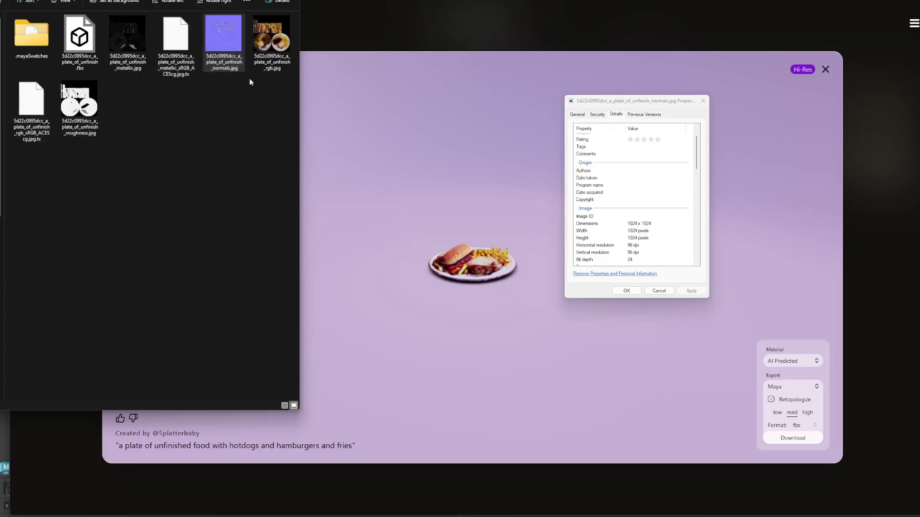
Check the image properties of the plate's rgb.jpg texture, and view the Halloween pumpkin statue in Luma Genie from another angle
right_click(266, 39)
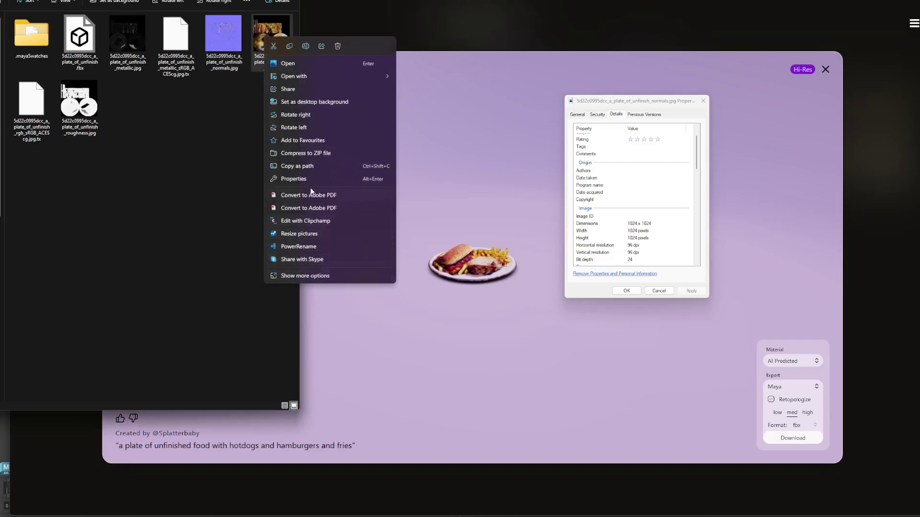
click(291, 179)
click(318, 56)
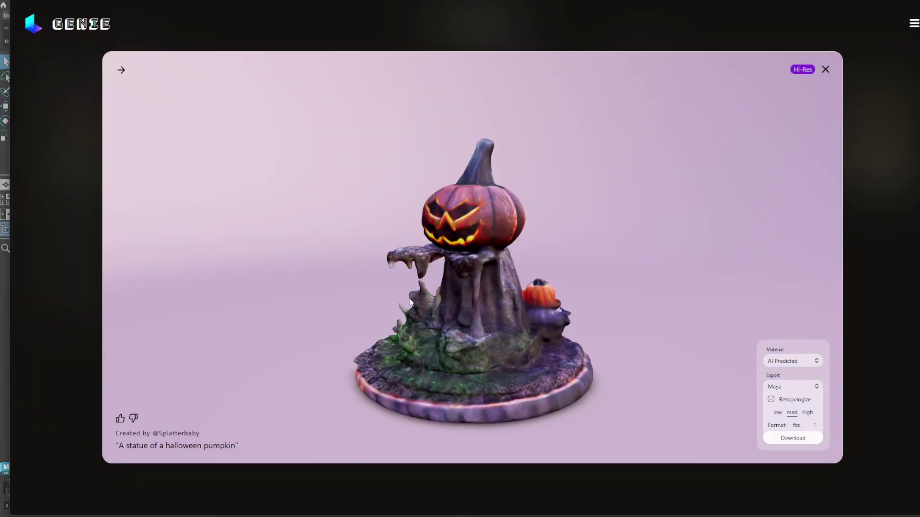
drag(410, 302, 526, 298)
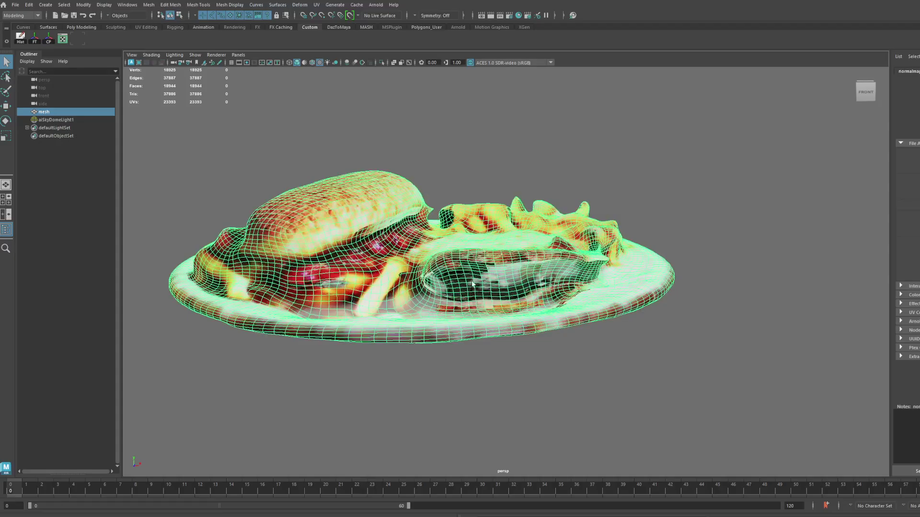
Switch to Maya, select the plate mesh and apply Soften Edge to it
alt+drag(472, 284, 604, 272)
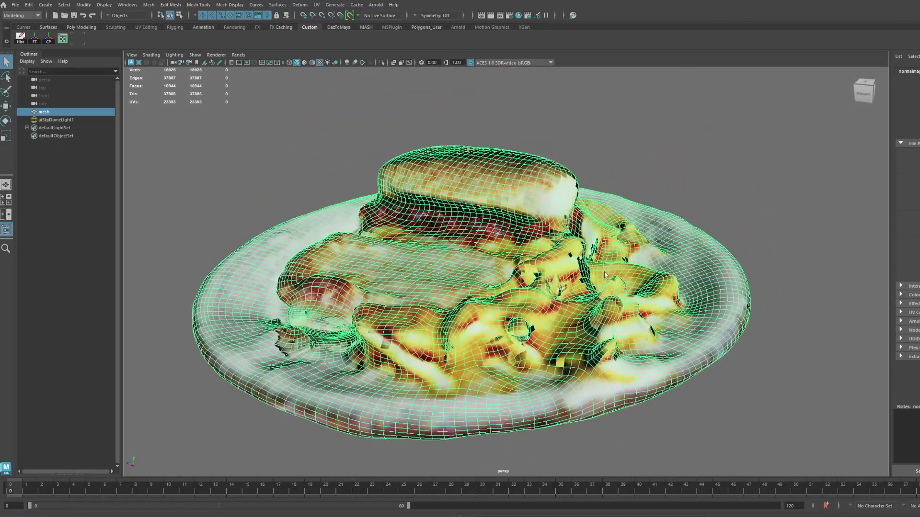
click(666, 163)
click(521, 275)
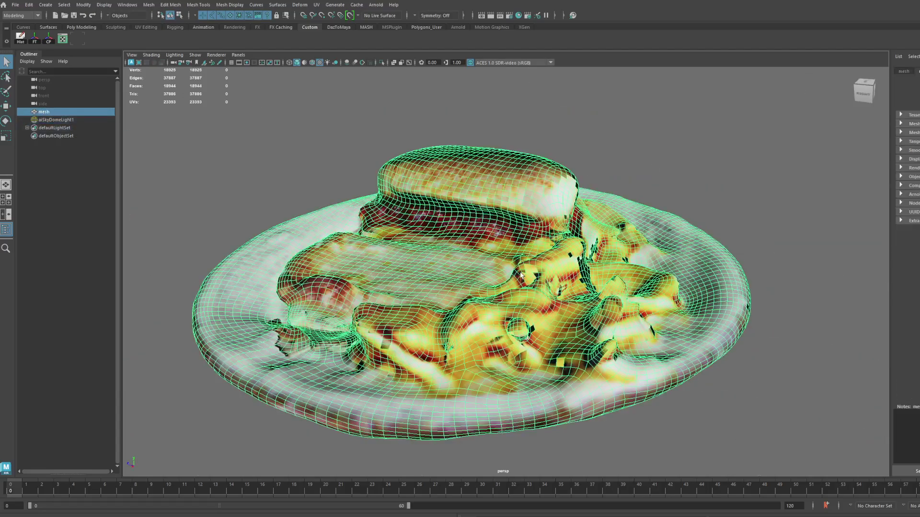
click(231, 6)
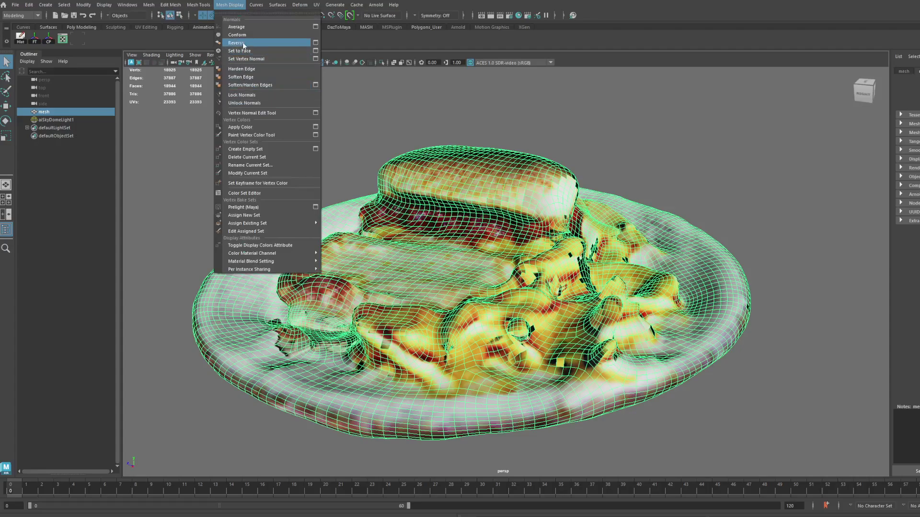
click(240, 76)
Select the Arnold skydome light surrounding the plate and delete it from the scene
click(666, 147)
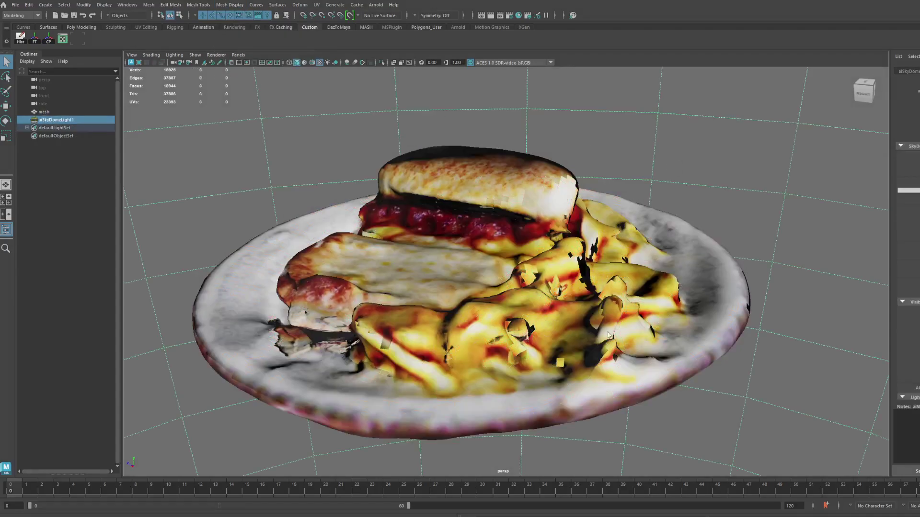
alt+drag(422, 327, 478, 348)
alt+middle_drag(478, 348, 534, 315)
alt+right_drag(534, 315, 499, 304)
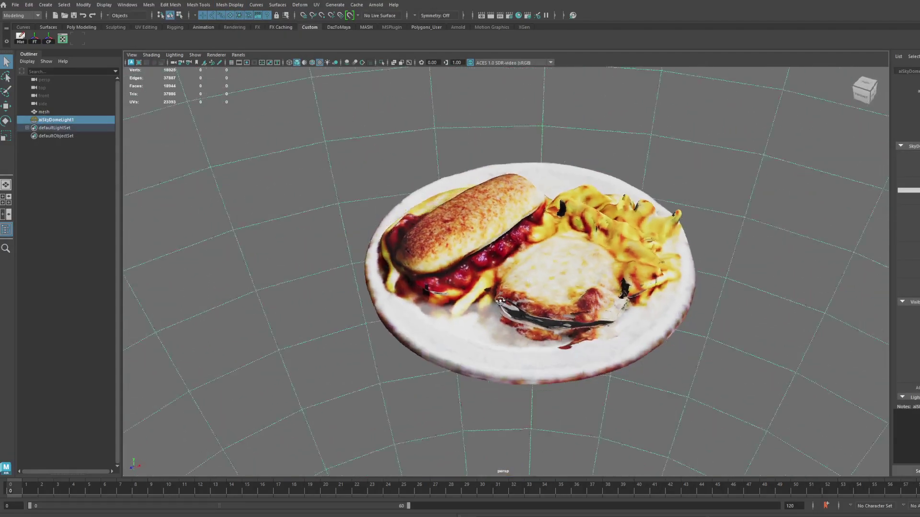
alt+drag(499, 304, 422, 302)
scroll(522, 288, down, 5)
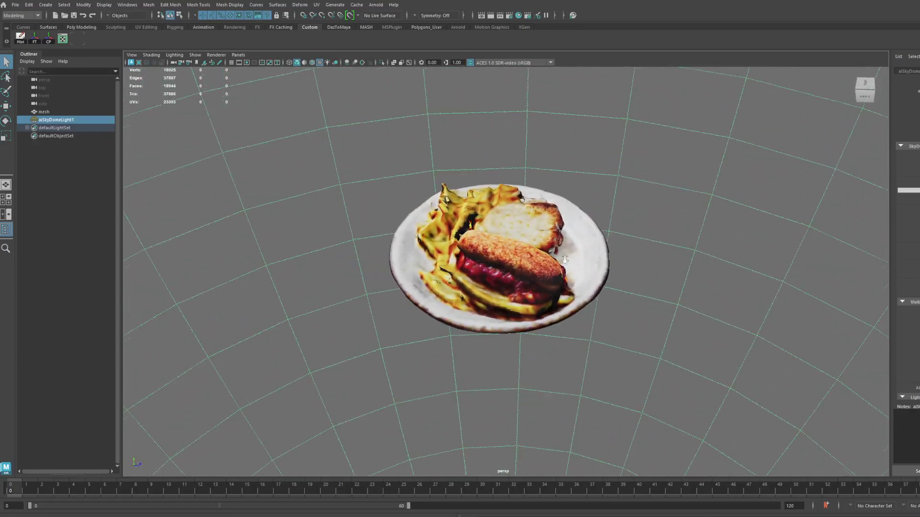
alt+drag(509, 305, 455, 280)
alt+middle_drag(456, 281, 452, 181)
scroll(499, 181, down, 10)
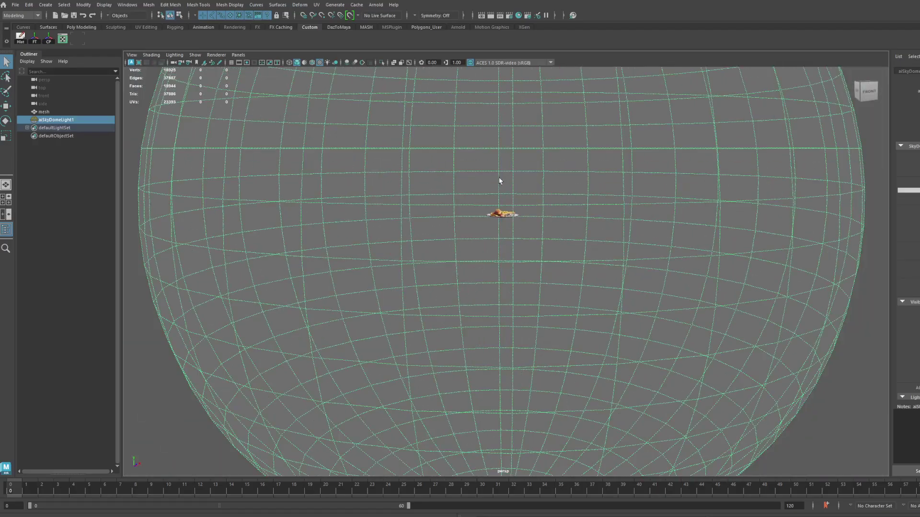
scroll(509, 234, down, 3)
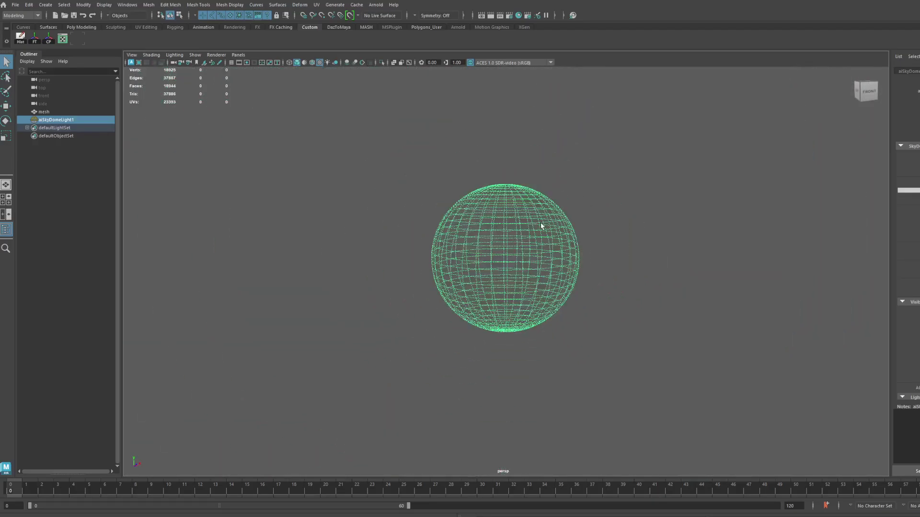
key(Delete)
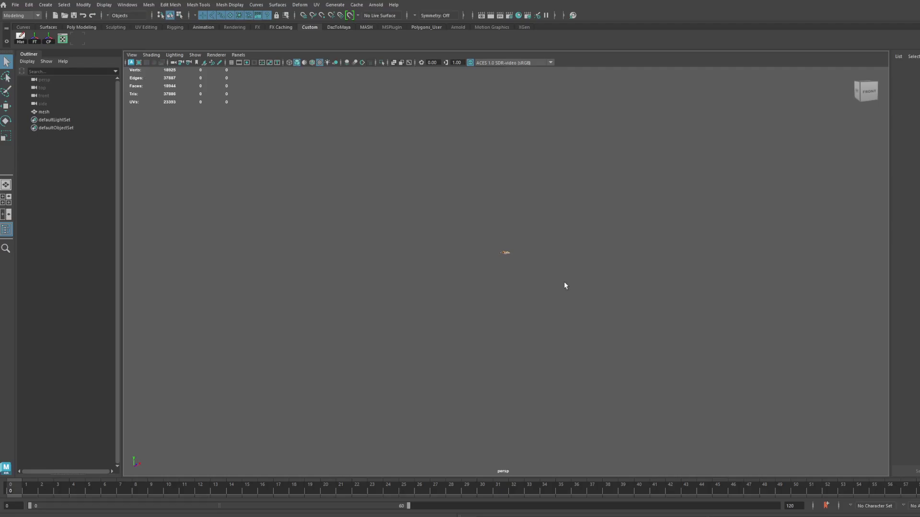
Inspect the plate model from several angles and distances, and select its mesh to examine the polygon counts and wireframe
scroll(550, 242, up, 11)
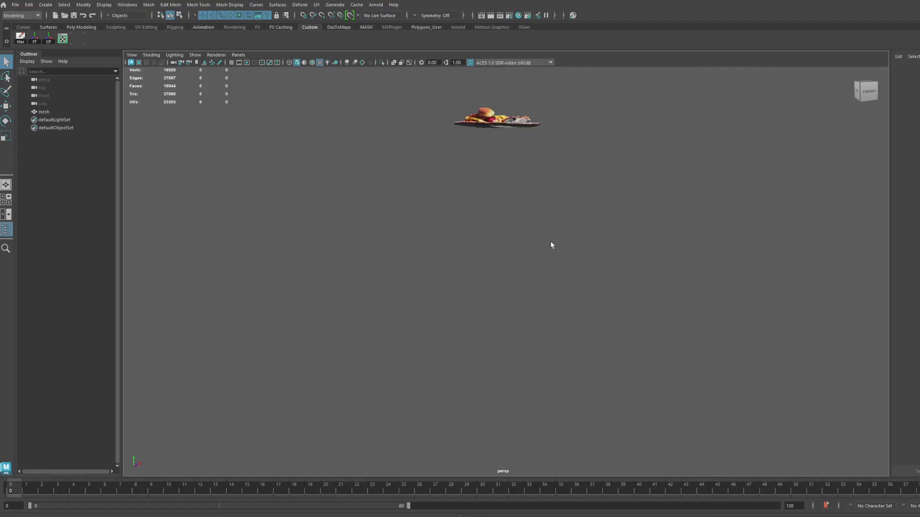
alt+middle_drag(532, 144, 542, 305)
scroll(569, 245, up, 2)
alt+drag(547, 292, 535, 322)
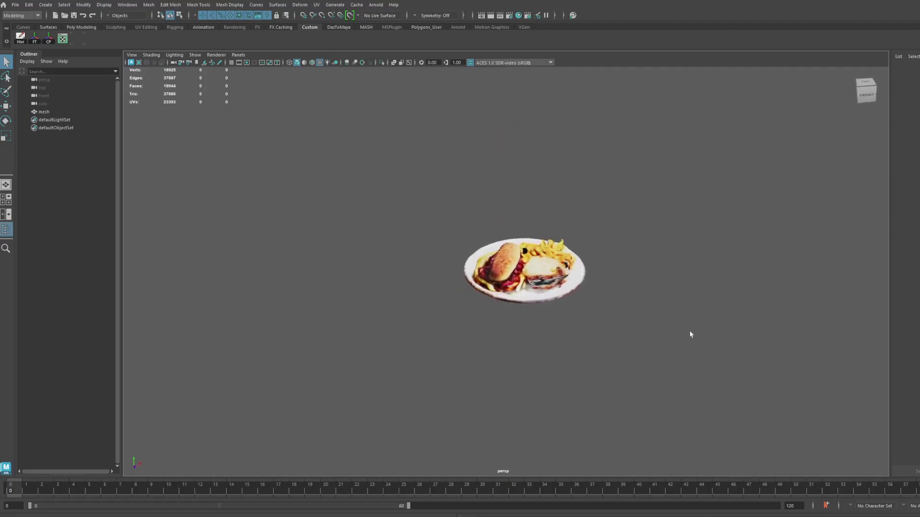
scroll(576, 285, down, 6)
alt+drag(523, 288, 536, 261)
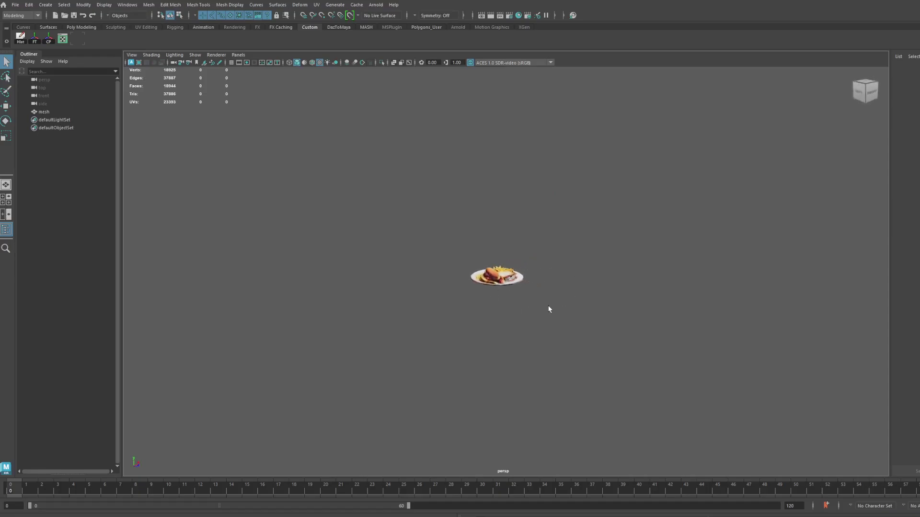
mouse_move(539, 298)
alt+mouse_down()
mouse_move(493, 298)
mouse_move(550, 311)
mouse_move(529, 291)
alt+mouse_up()
click(534, 269)
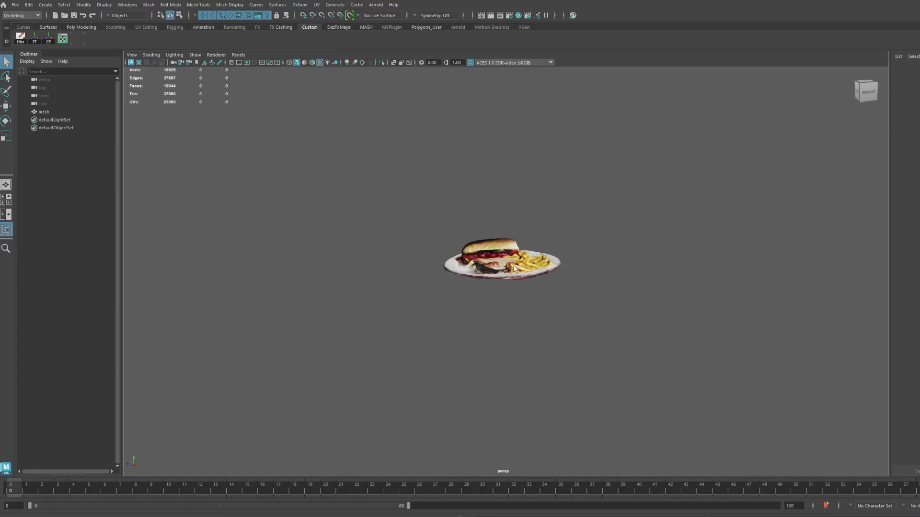
scroll(571, 259, up, 3)
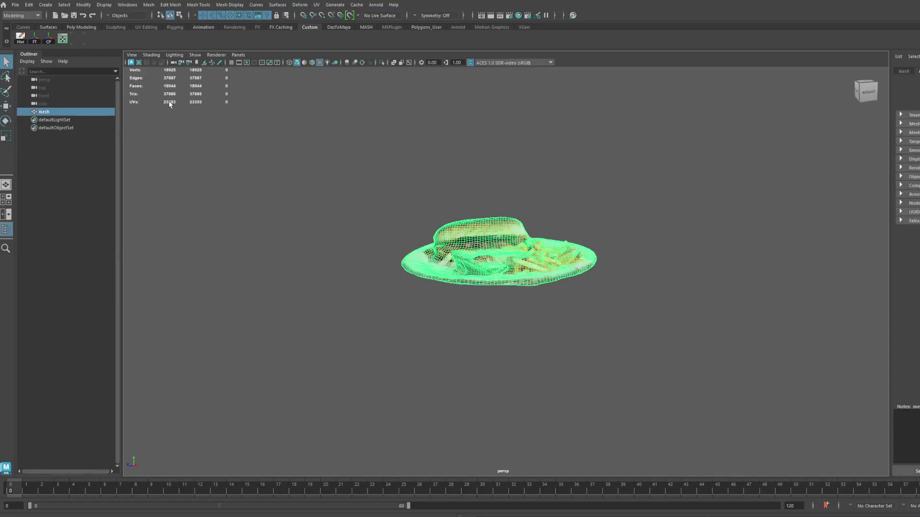
scroll(503, 243, up, 5)
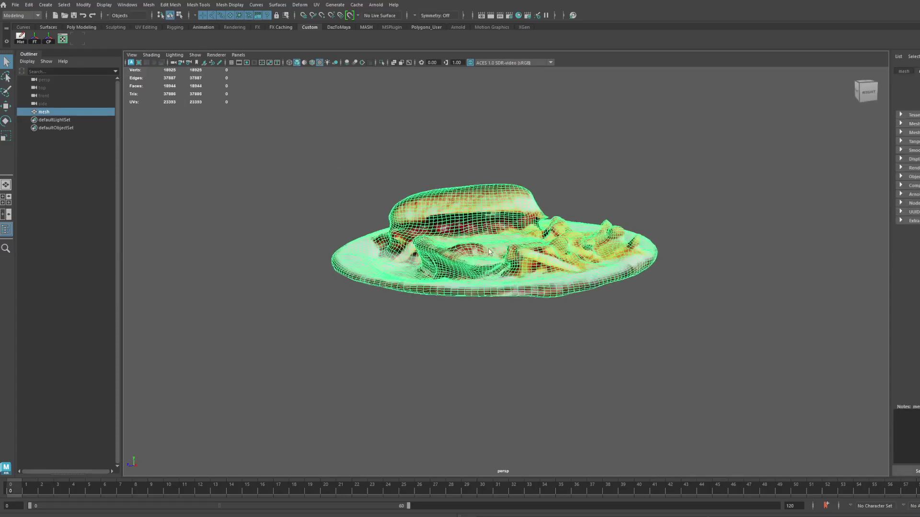
alt+drag(504, 243, 503, 255)
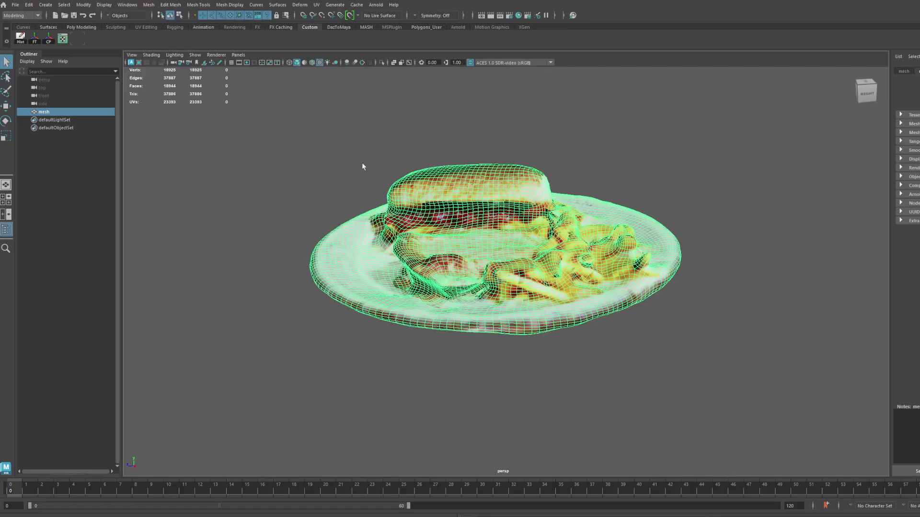
Try Remesh on the plate mesh and examine the triangle density up close
click(171, 6)
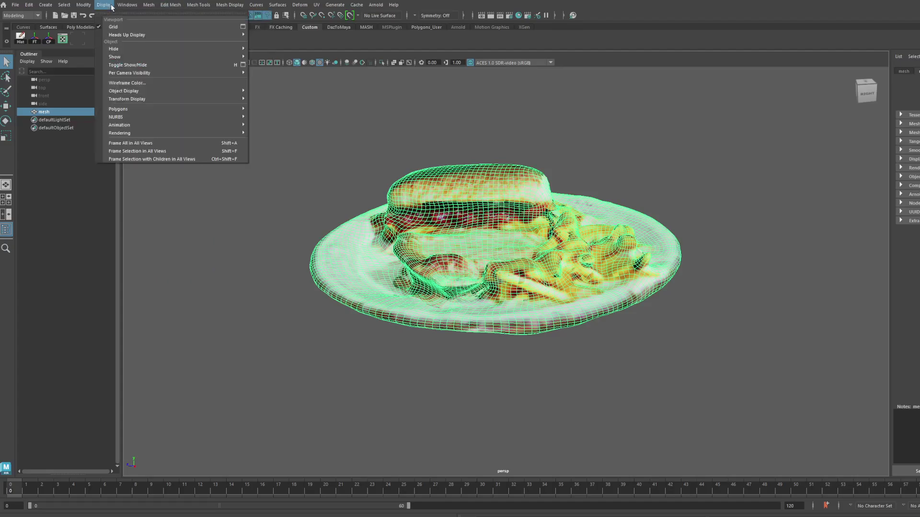
mouse_move(149, 5)
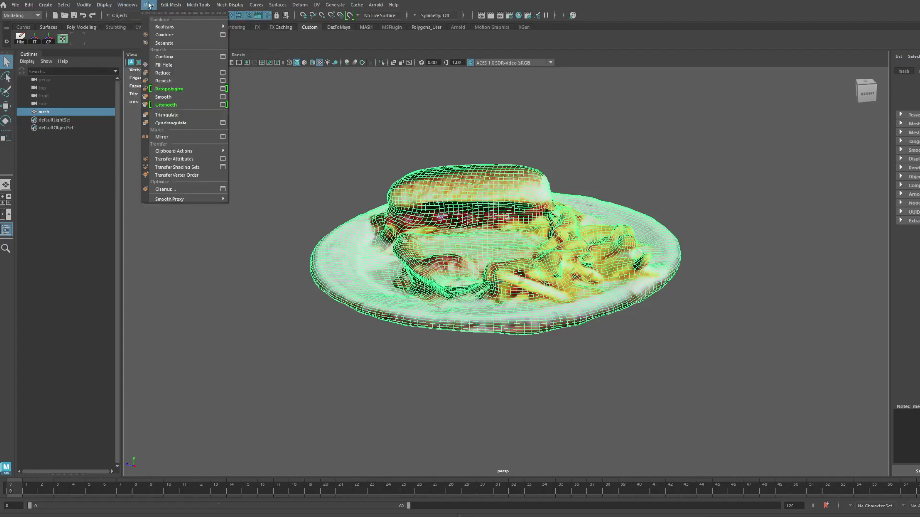
click(164, 82)
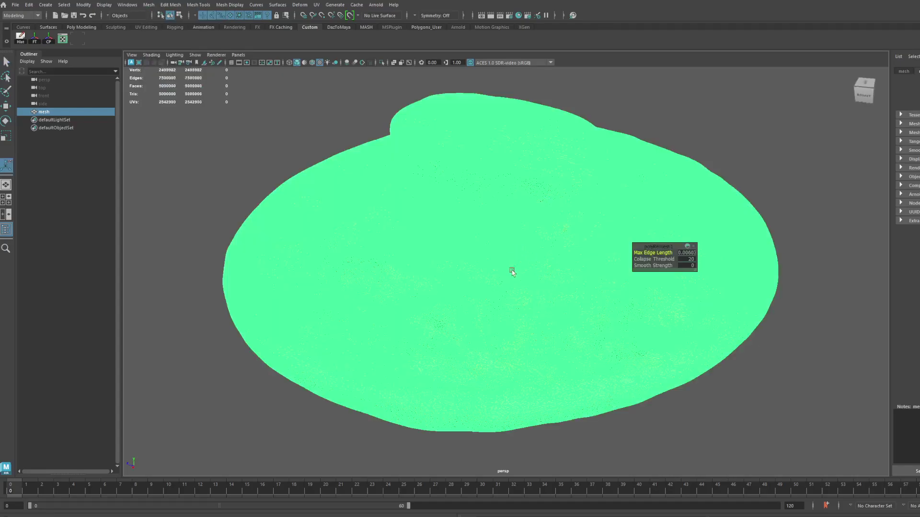
mouse_move(515, 309)
alt+mouse_down()
mouse_move(526, 304)
mouse_move(518, 308)
alt+mouse_up()
scroll(518, 308, up, 8)
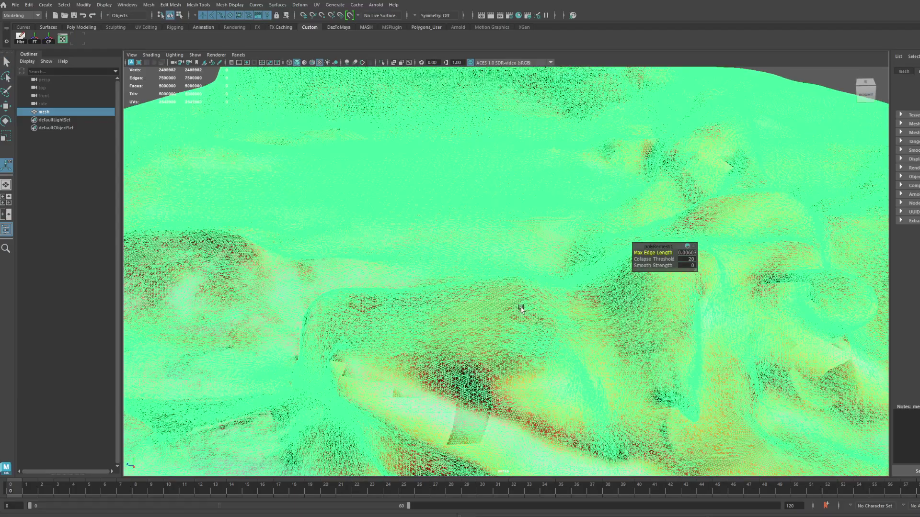
scroll(521, 309, up, 5)
scroll(522, 308, down, 10)
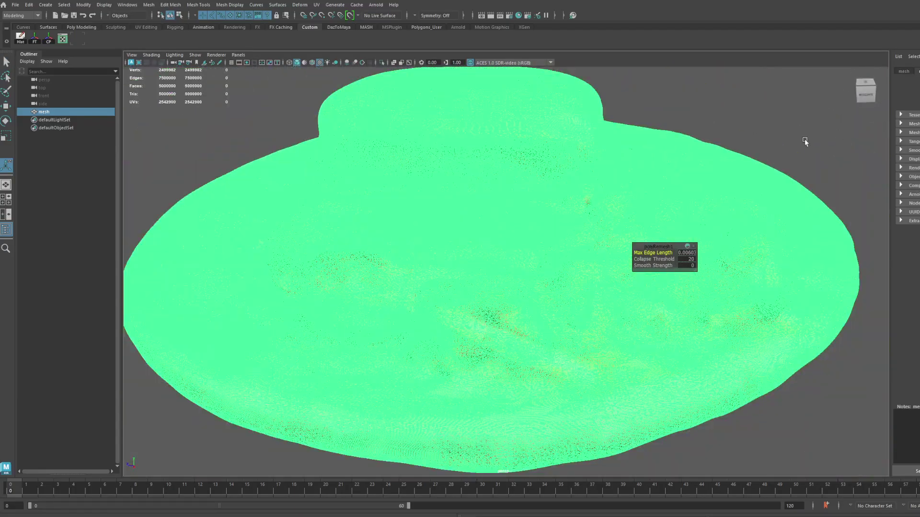
click(805, 141)
click(692, 287)
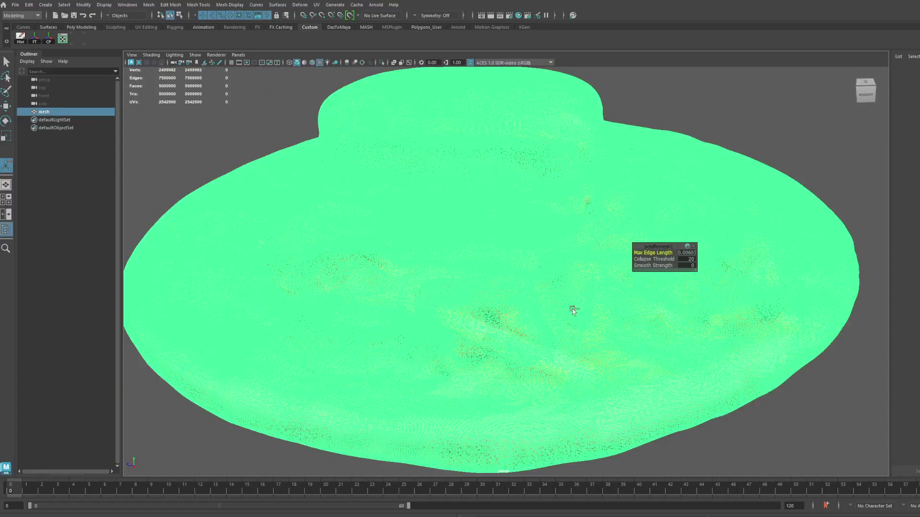
Undo the remesh of the plate model
key(ctrl+z)
key(ctrl+z)
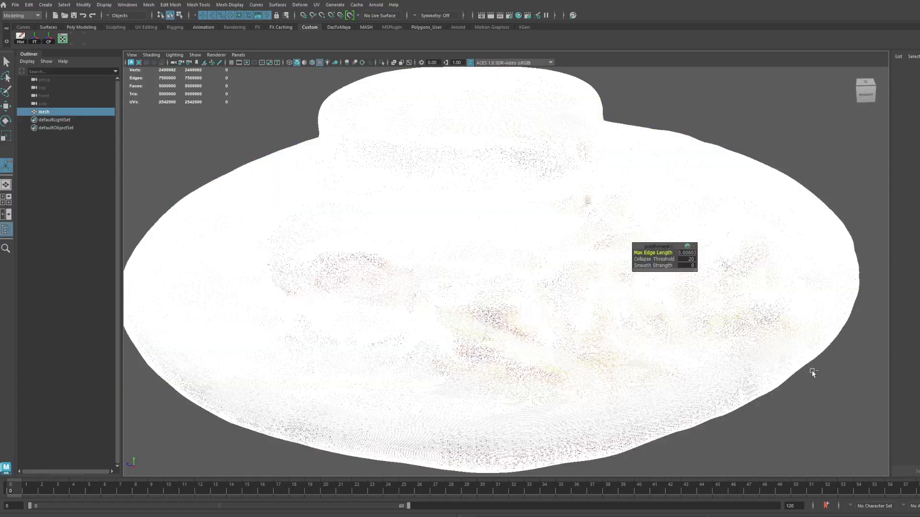
key(ctrl+z)
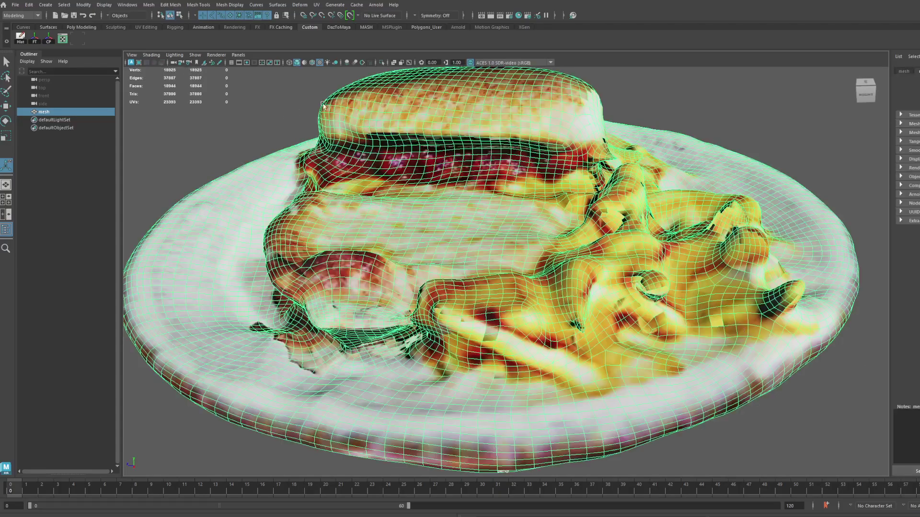
Open the Retopologize options, review the topology, feature preservation and symmetry settings, and apply the retopology to the plate mesh
click(149, 4)
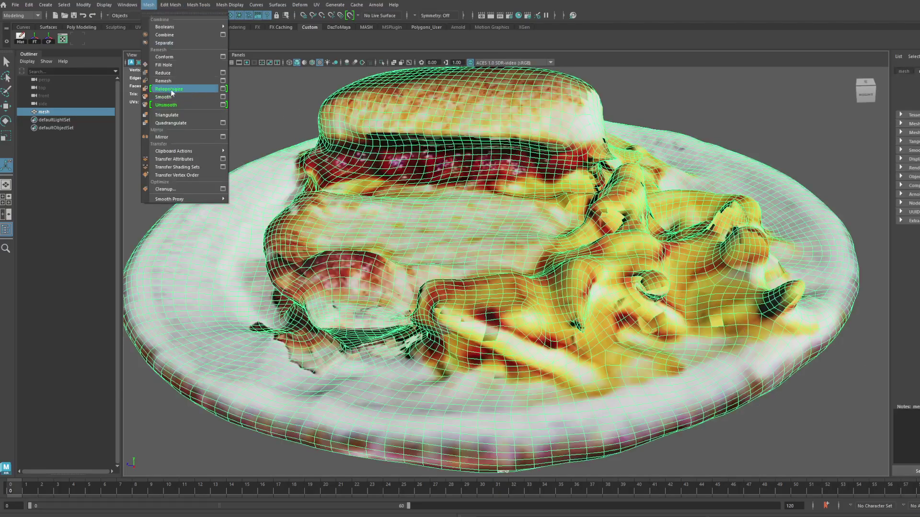
click(223, 89)
scroll(443, 268, down, 5)
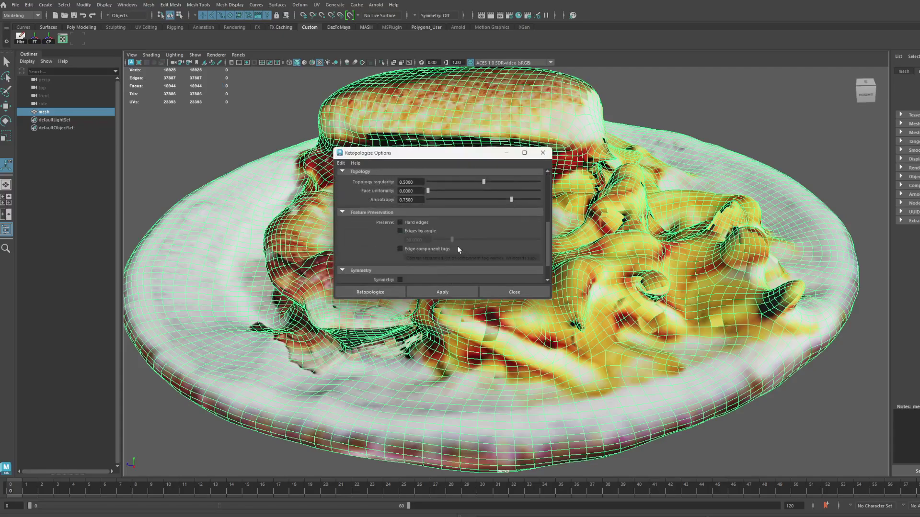
scroll(459, 249, down, 2)
click(436, 292)
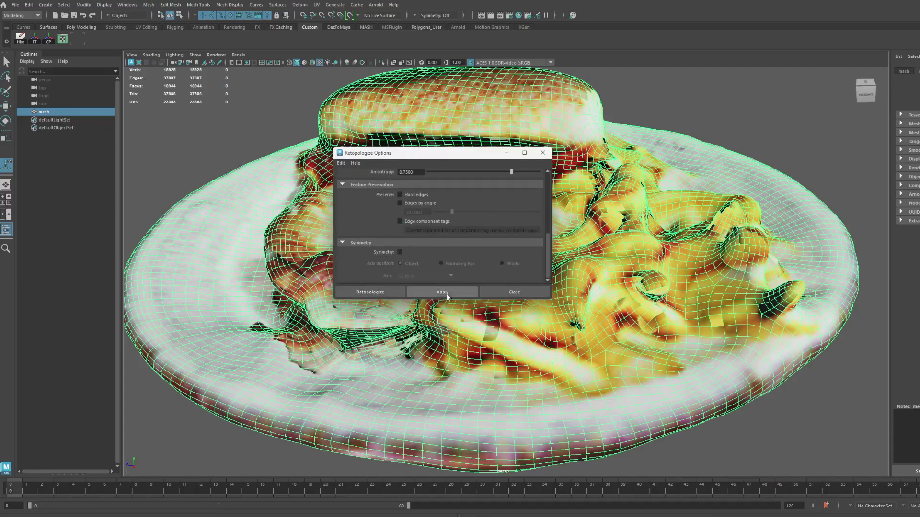
click(898, 275)
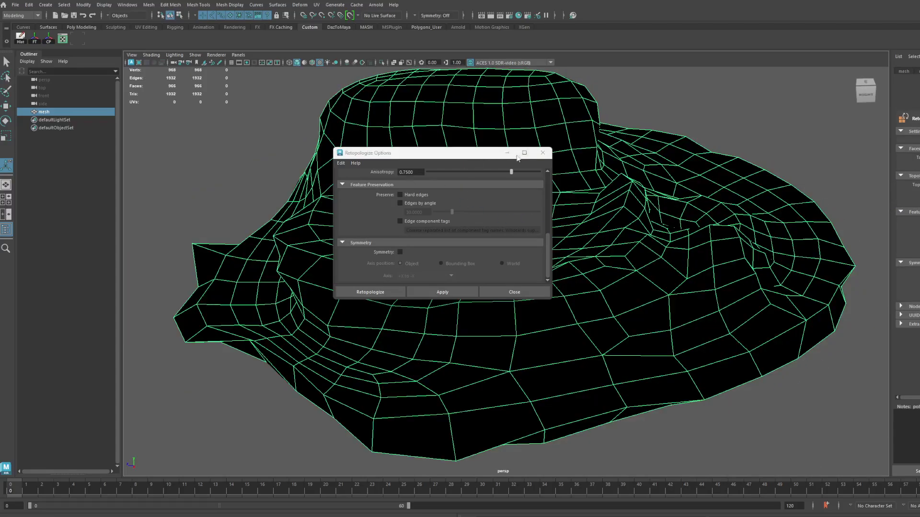
Close the Retopologize options, inspect the retopologized plate mesh from above, and undo the retopology
click(543, 153)
scroll(575, 285, down, 6)
alt+drag(500, 277, 683, 283)
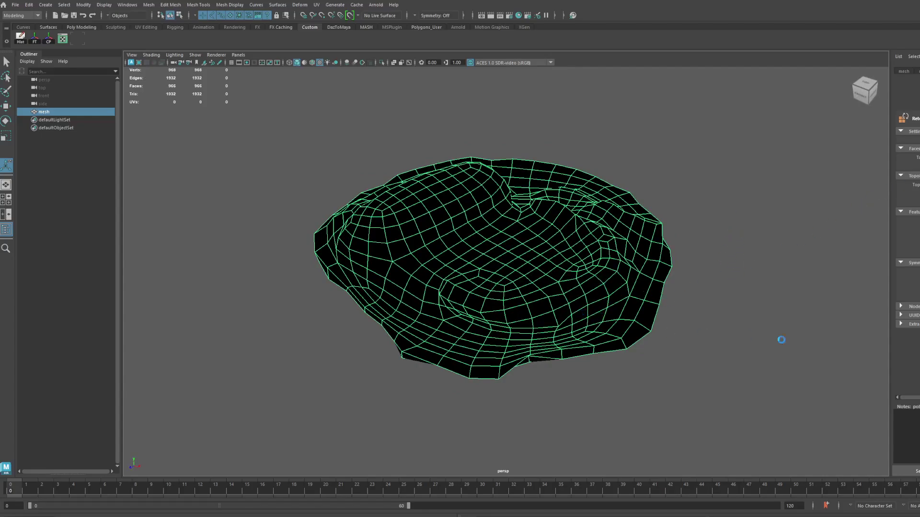
key(ctrl+z)
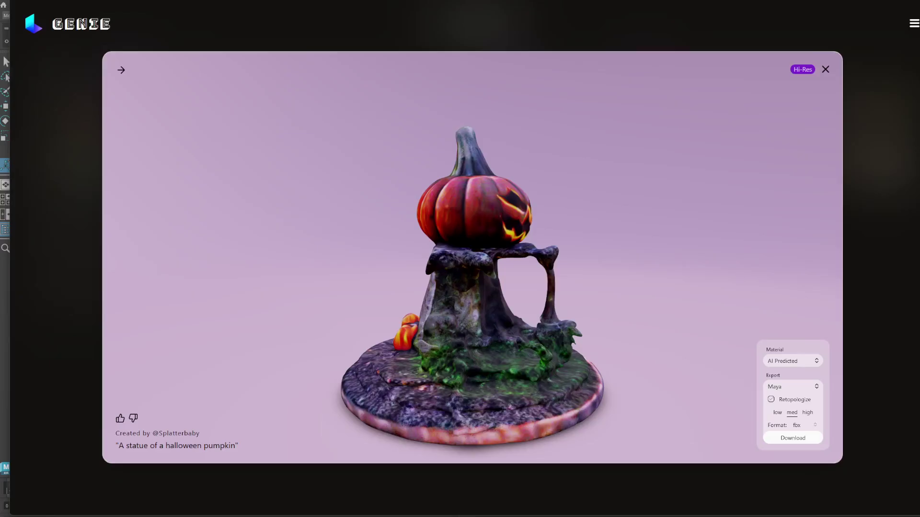
Switch to Luma Genie and inspect the Halloween pumpkin statue from several sides and distances
mouse_move(511, 309)
mouse_down()
mouse_move(452, 320)
mouse_move(478, 316)
mouse_move(467, 305)
mouse_move(496, 312)
mouse_up()
scroll(453, 321, up, 4)
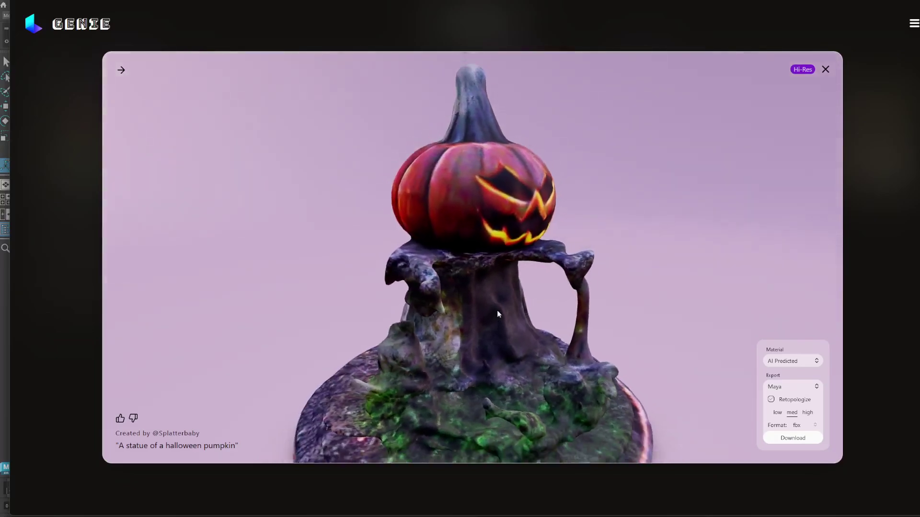
scroll(499, 330, down, 6)
scroll(487, 352, up, 8)
drag(415, 334, 480, 328)
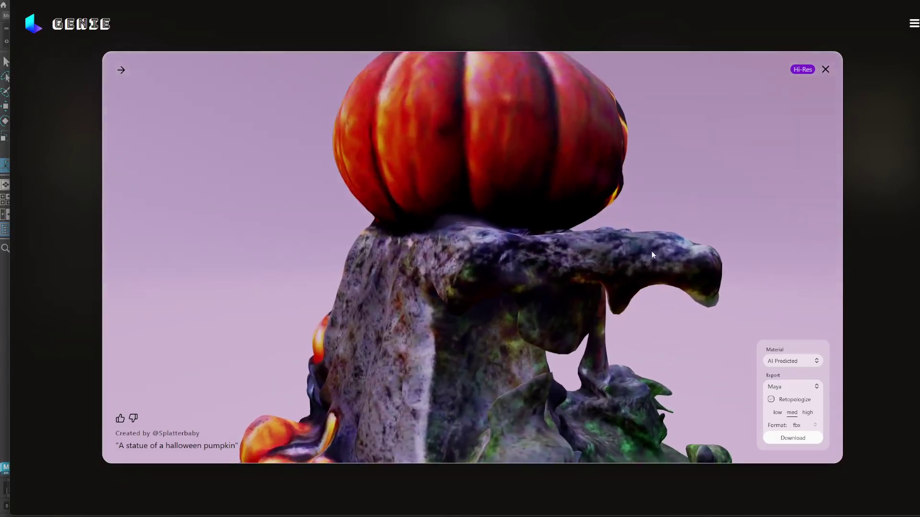
scroll(532, 349, down, 5)
drag(511, 367, 487, 338)
scroll(487, 339, down, 3)
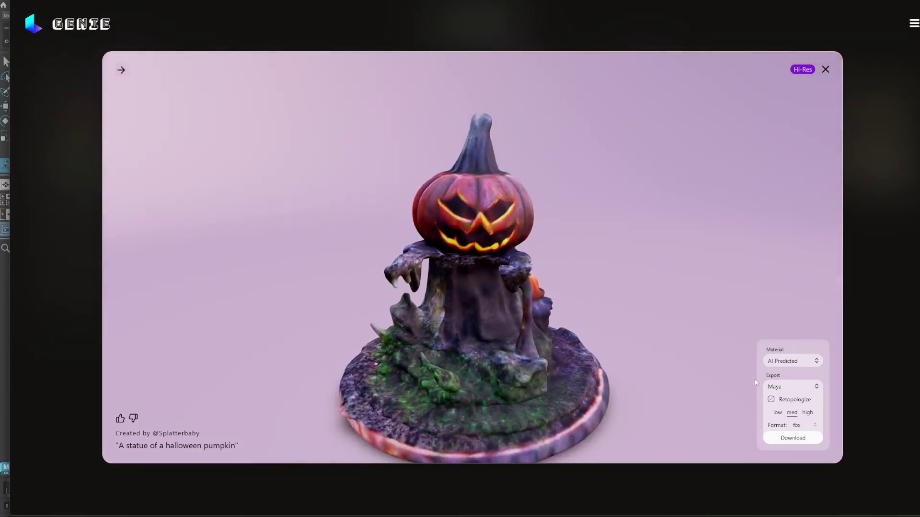
Set the pumpkin statue's retopology level to low and download it as an FBX for Maya
click(778, 413)
click(788, 439)
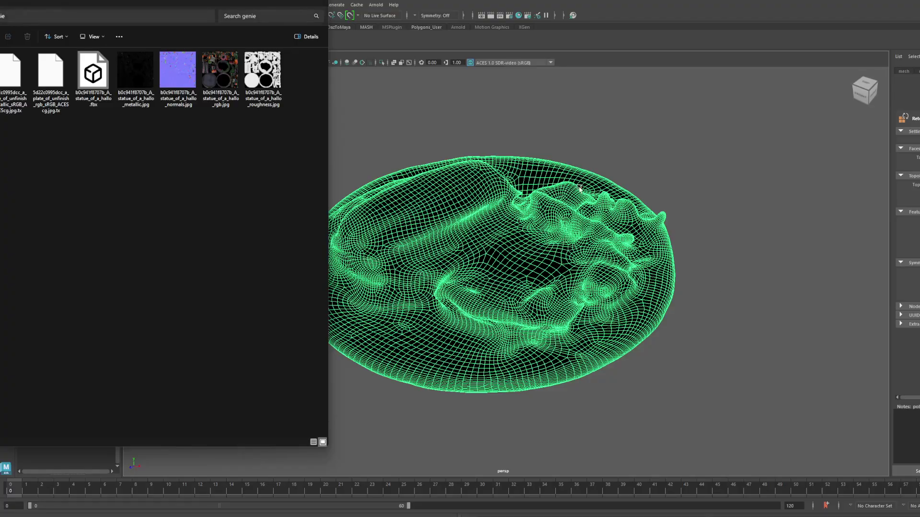
Return to Maya and delete the plate mesh from the scene
click(735, 171)
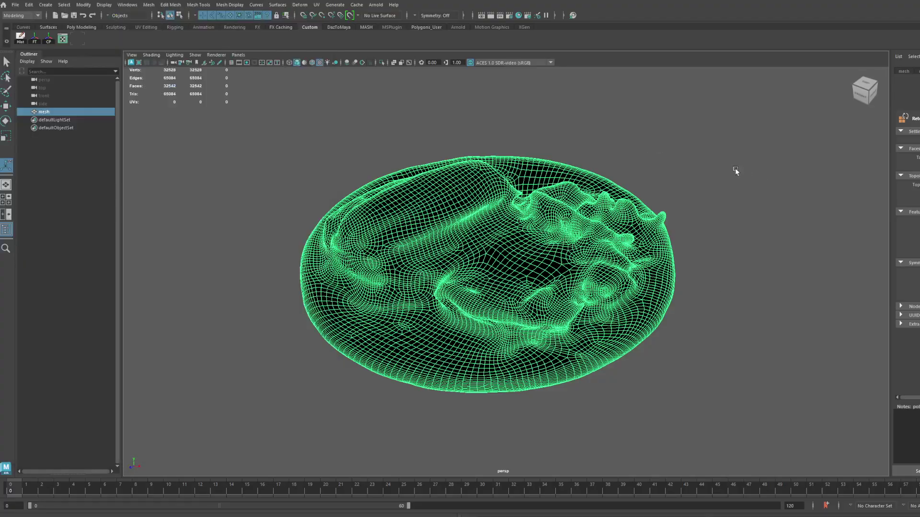
click(557, 220)
key(Delete)
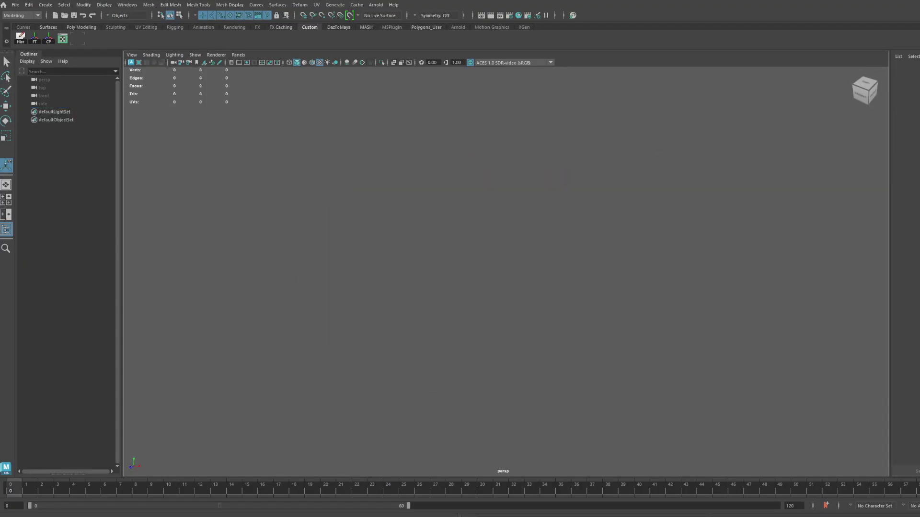
Switch to the genie folder, view the statue's rgb texture image, and close the preview
key(alt+Tab)
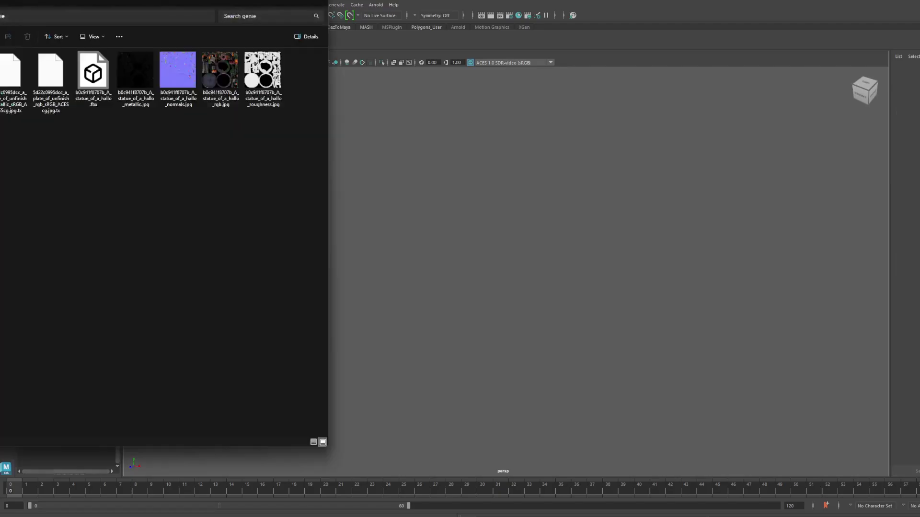
click(223, 82)
double_click(224, 82)
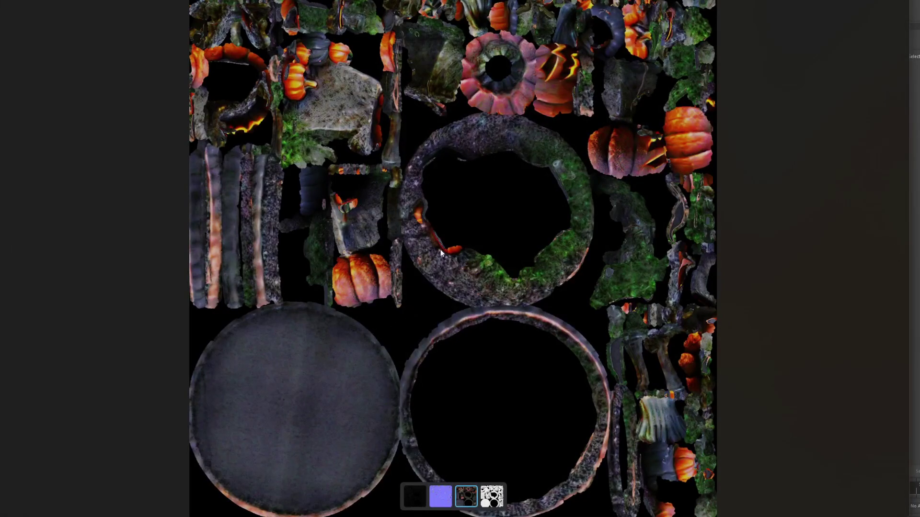
key(Escape)
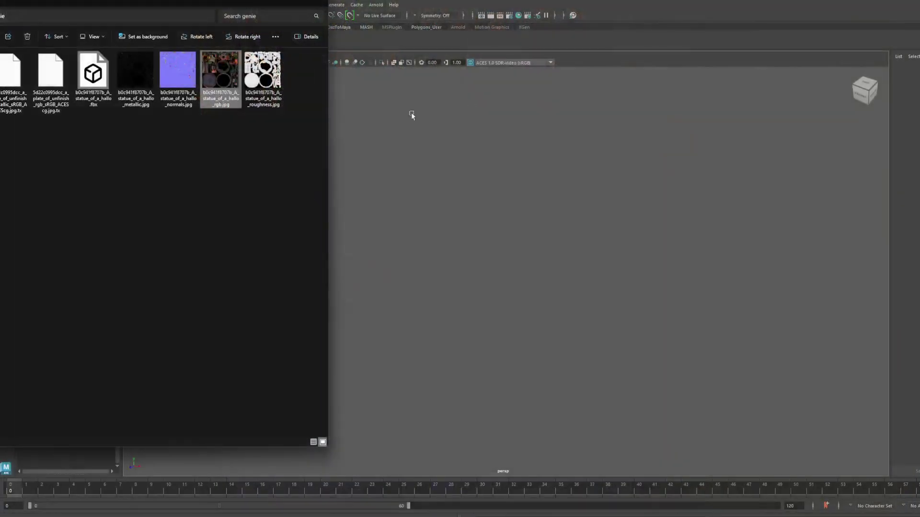
Import the Halloween statue's FBX file from the genie folder into the Maya scene
drag(93, 72, 517, 294)
scroll(625, 283, down, 4)
scroll(517, 294, up, 6)
alt+drag(438, 285, 529, 289)
Select the statue mesh, examine its wireframe density and polygon counts up close, and deselect it
click(509, 176)
alt+drag(487, 343, 563, 272)
alt+drag(467, 274, 398, 289)
alt+middle_drag(553, 267, 529, 306)
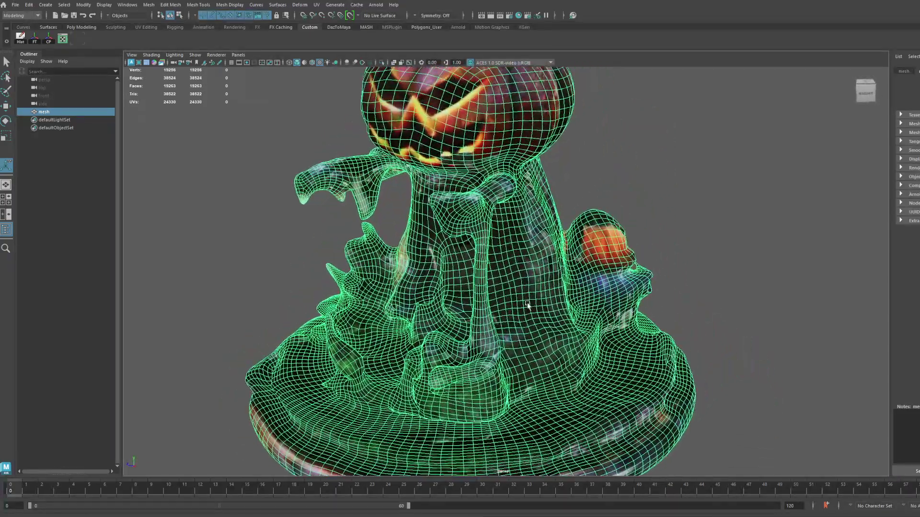
scroll(529, 306, down, 2)
alt+drag(570, 268, 657, 223)
click(656, 223)
View the textured statue from a distance, reselect the mesh to check its wireframe on the whole model, and deselect it
scroll(585, 318, down, 5)
scroll(586, 319, down, 5)
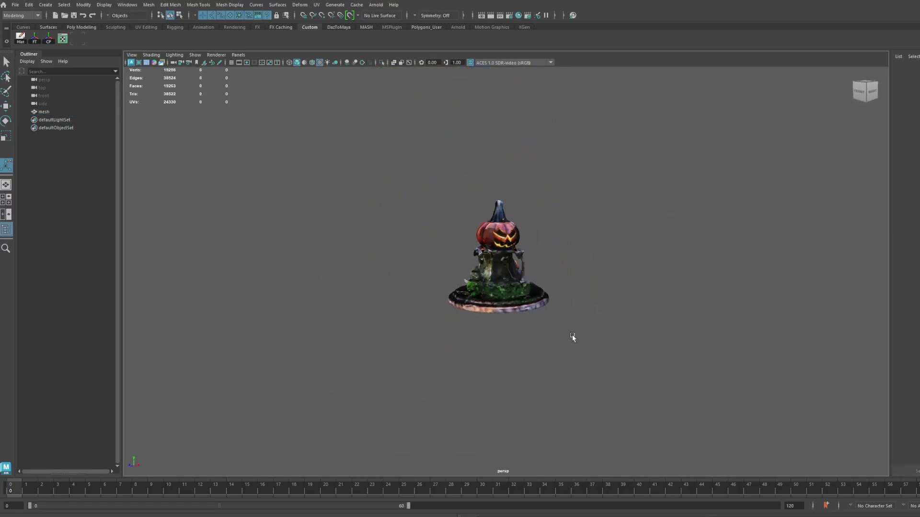
alt+drag(512, 303, 462, 304)
scroll(571, 301, up, 7)
click(487, 286)
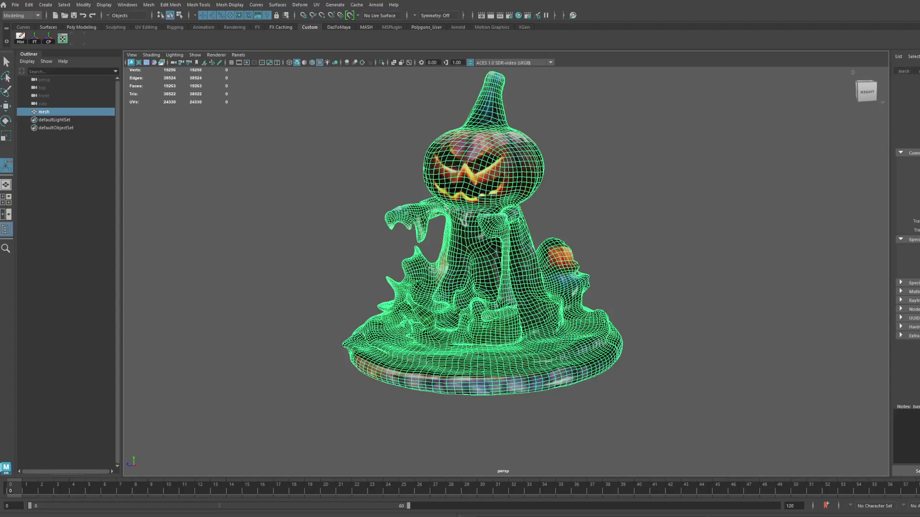
scroll(523, 276, up, 2)
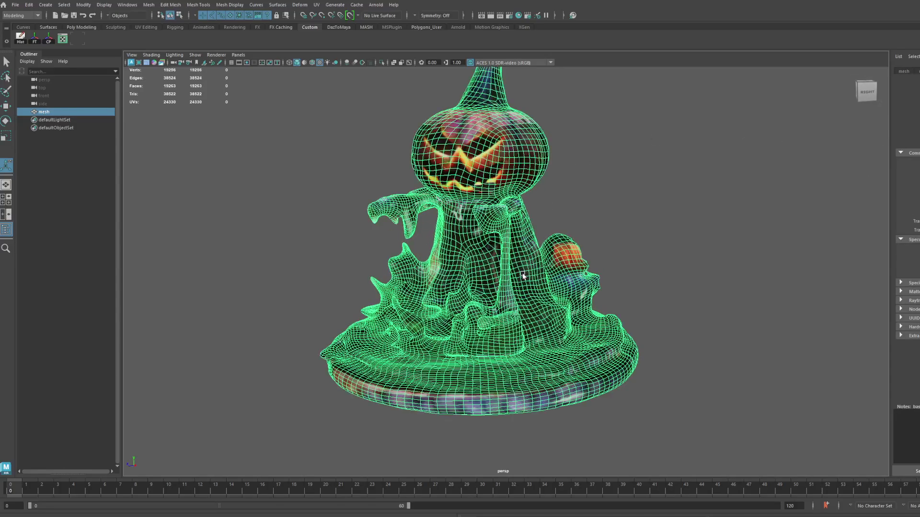
click(575, 222)
Examine the statue's textures from the front and the side at several distances
scroll(472, 283, down, 3)
alt+drag(473, 282, 472, 263)
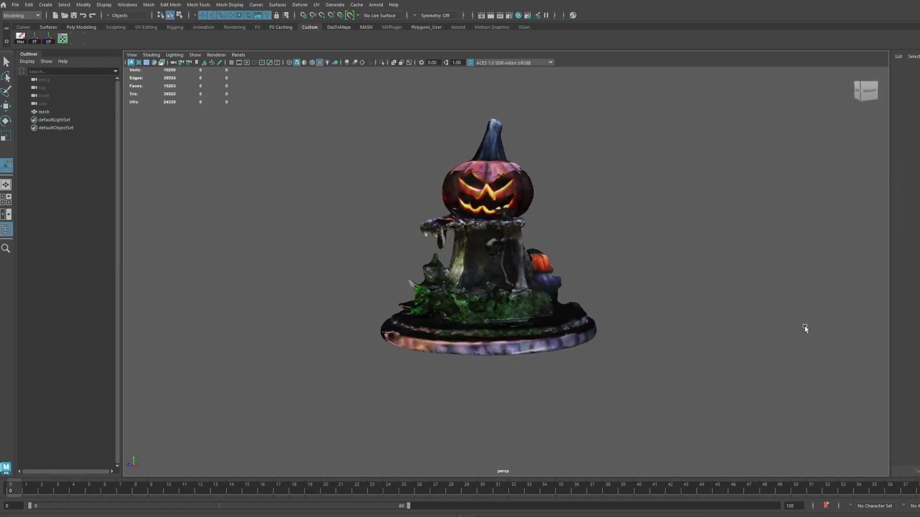
scroll(556, 260, down, 4)
scroll(551, 260, up, 3)
alt+drag(493, 259, 550, 283)
scroll(551, 282, up, 3)
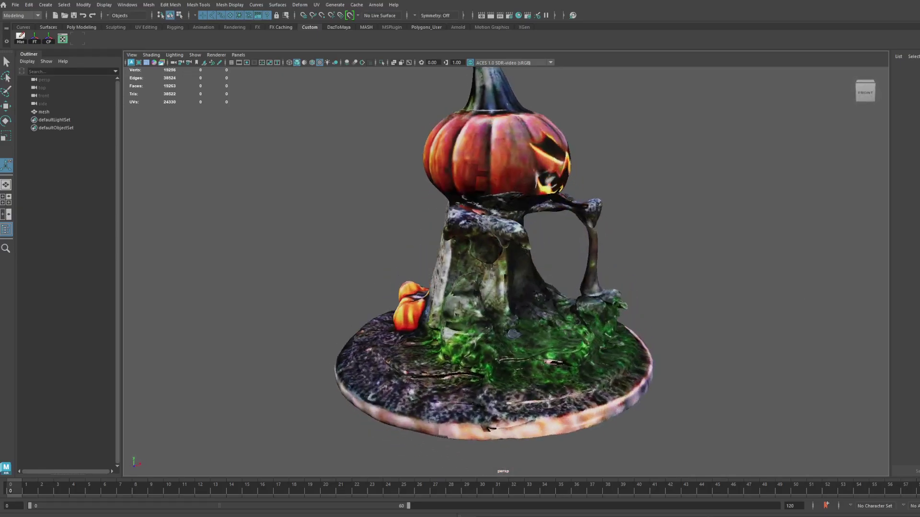
scroll(545, 277, down, 4)
scroll(513, 276, up, 5)
alt+drag(449, 306, 512, 305)
Check how the statue reads as a small object seen from far away, and return to a closer view
scroll(534, 296, down, 5)
scroll(509, 309, down, 5)
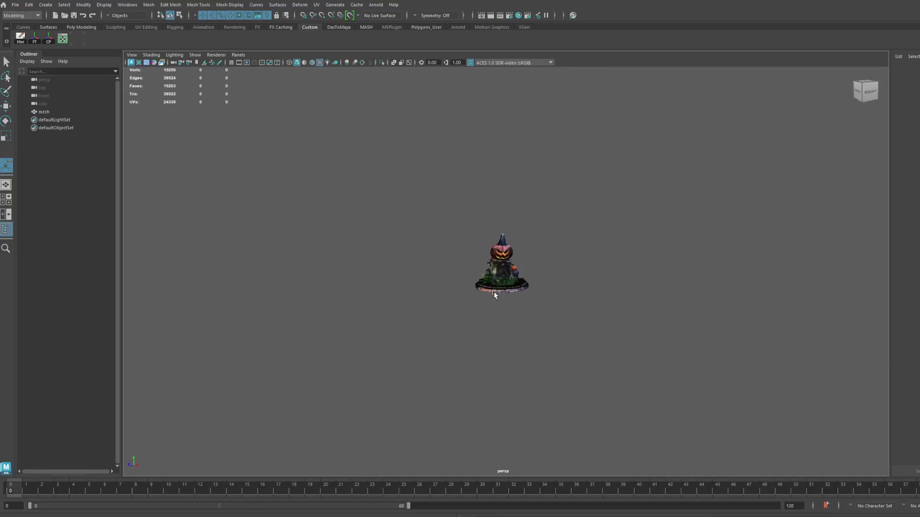
scroll(509, 309, down, 3)
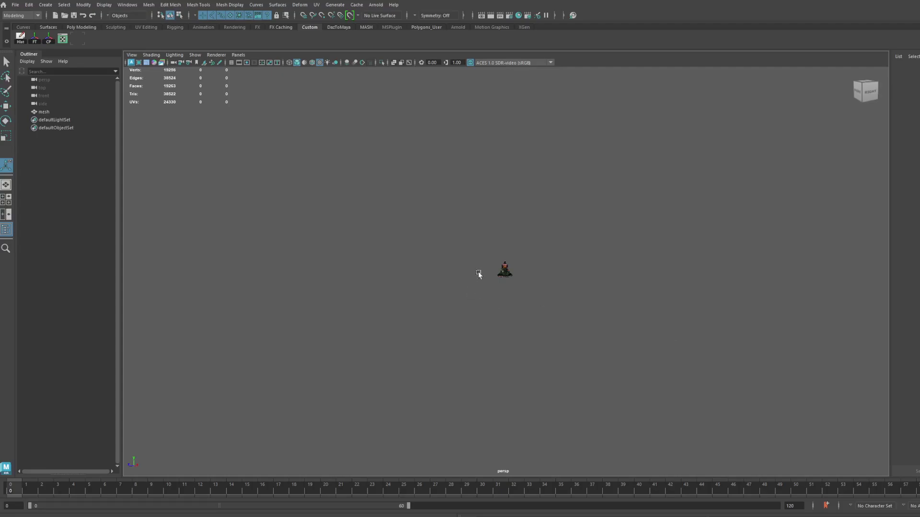
drag(461, 231, 593, 322)
click(716, 343)
scroll(577, 302, up, 3)
scroll(575, 296, up, 3)
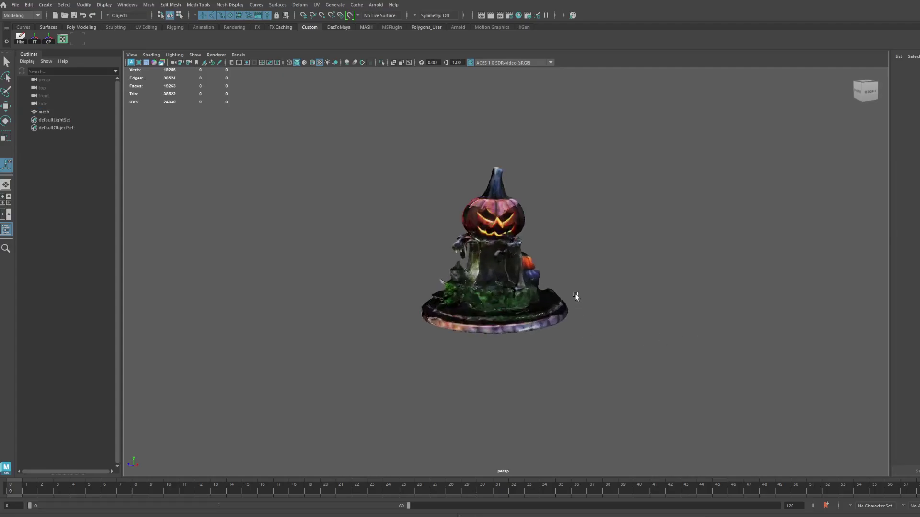
Examine the underside of the statue's round base and return to the front view
alt+drag(587, 287, 600, 312)
scroll(585, 279, up, 5)
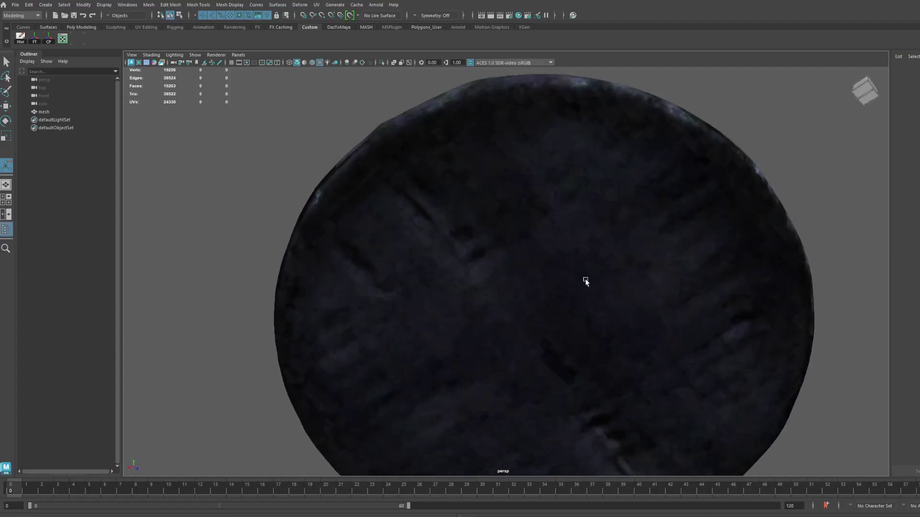
alt+drag(585, 279, 858, 354)
scroll(662, 315, down, 5)
alt+drag(662, 315, 529, 297)
scroll(552, 317, down, 4)
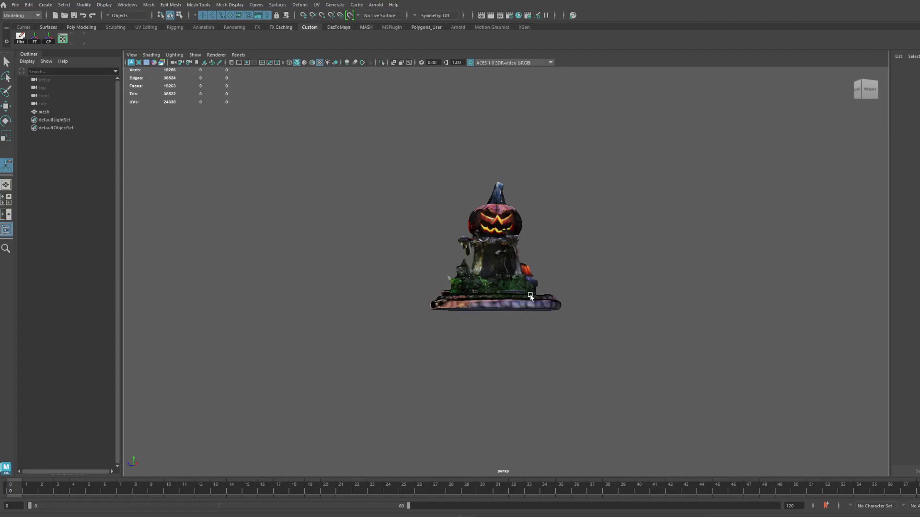
scroll(502, 255, up, 3)
alt+drag(497, 245, 486, 264)
scroll(495, 252, up, 5)
scroll(496, 274, down, 5)
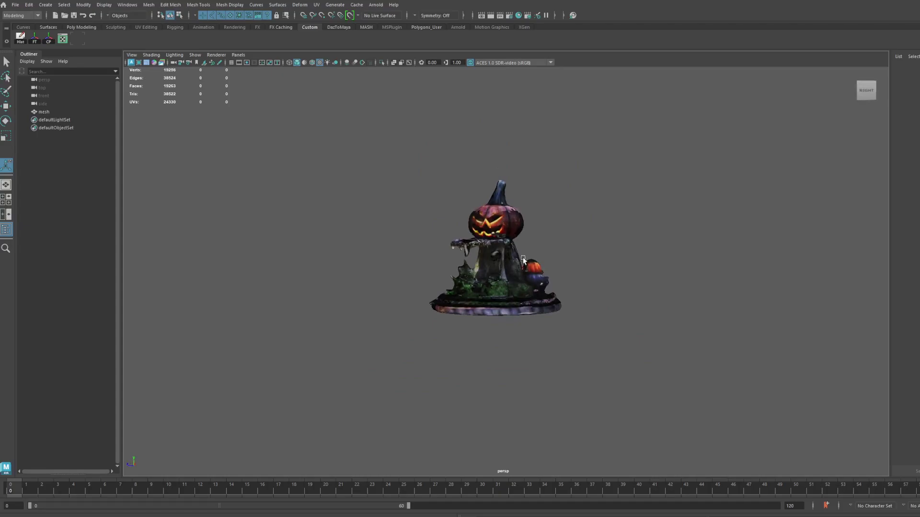
scroll(510, 267, down, 2)
scroll(508, 281, up, 3)
alt+drag(501, 296, 476, 276)
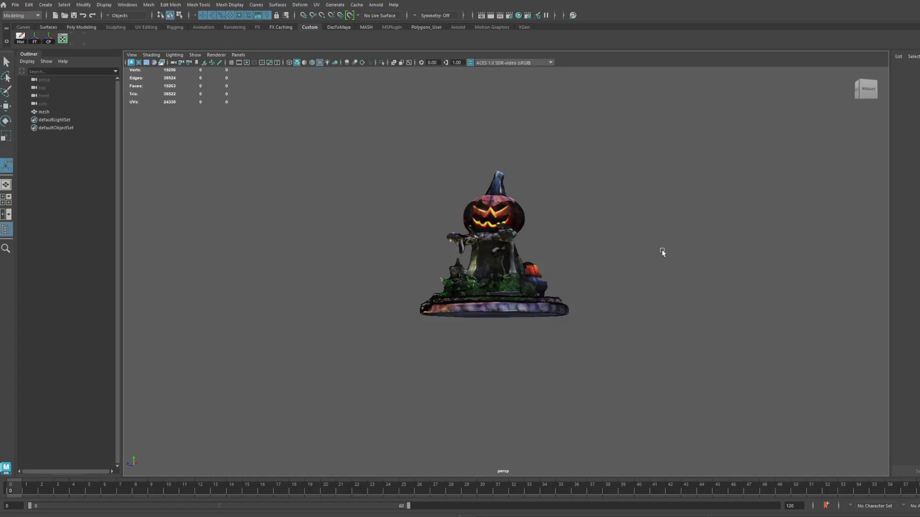
scroll(557, 251, down, 2)
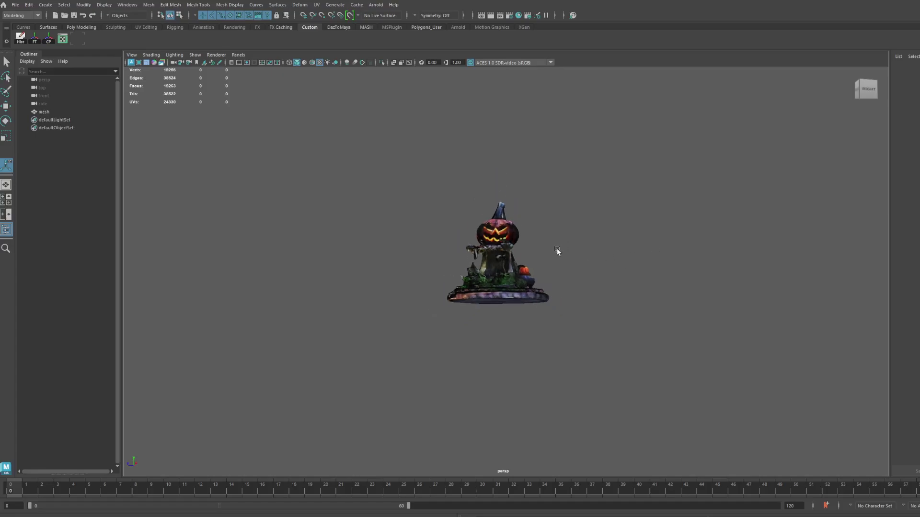
scroll(563, 261, up, 5)
alt+drag(478, 260, 527, 314)
scroll(525, 283, up, 4)
scroll(578, 320, down, 4)
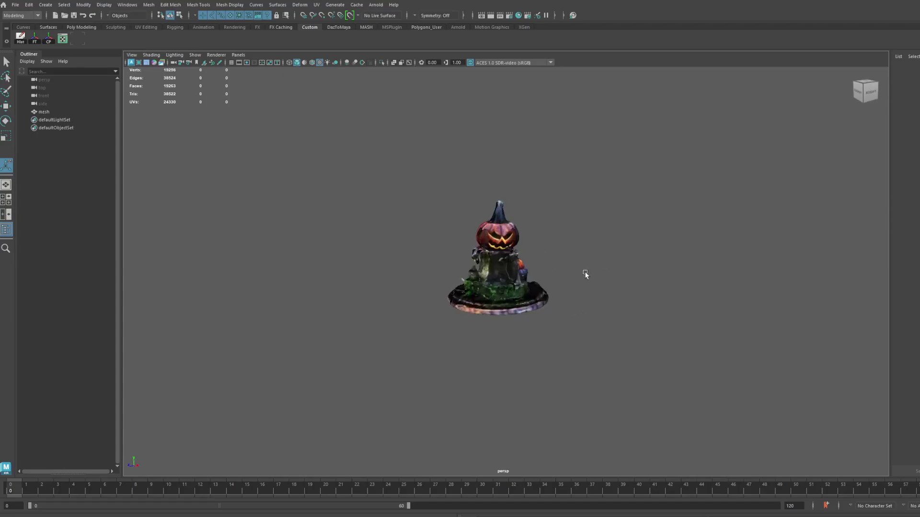
alt+drag(533, 301, 515, 291)
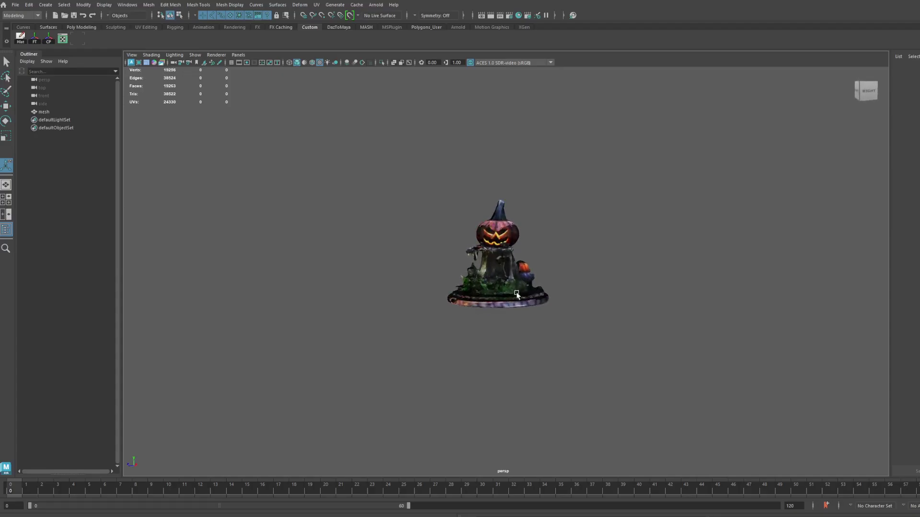
Examine the texture seams on the pumpkin and pedestal up close from the side and back
scroll(526, 263, up, 5)
scroll(525, 261, up, 10)
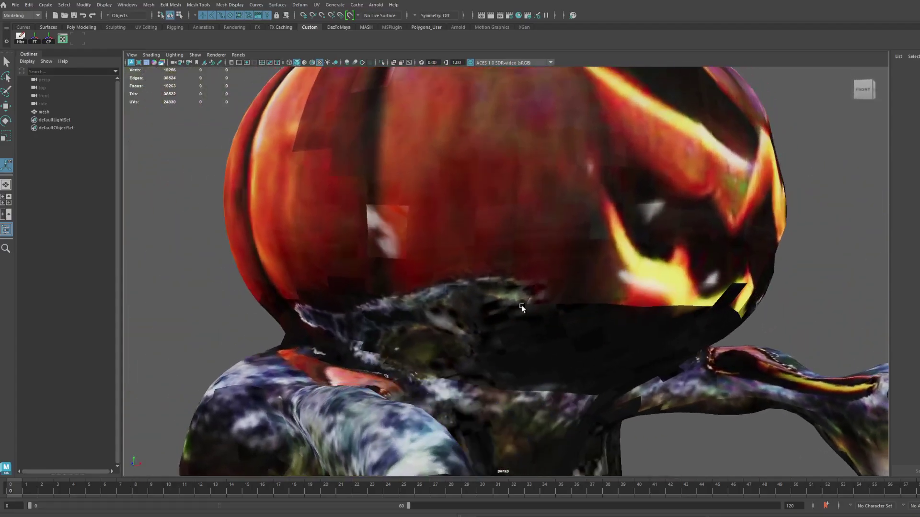
scroll(531, 306, down, 8)
alt+drag(533, 307, 577, 370)
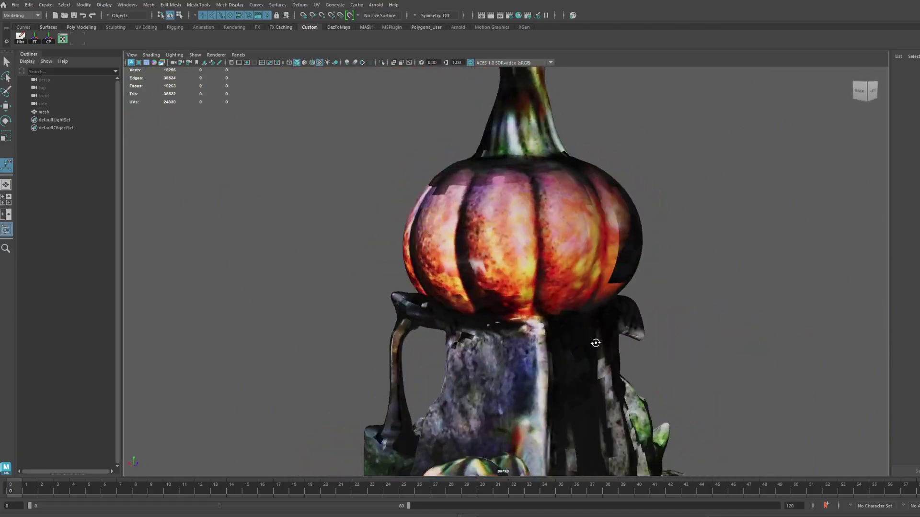
alt+middle_drag(577, 373, 578, 363)
alt+drag(578, 363, 454, 319)
scroll(503, 318, down, 4)
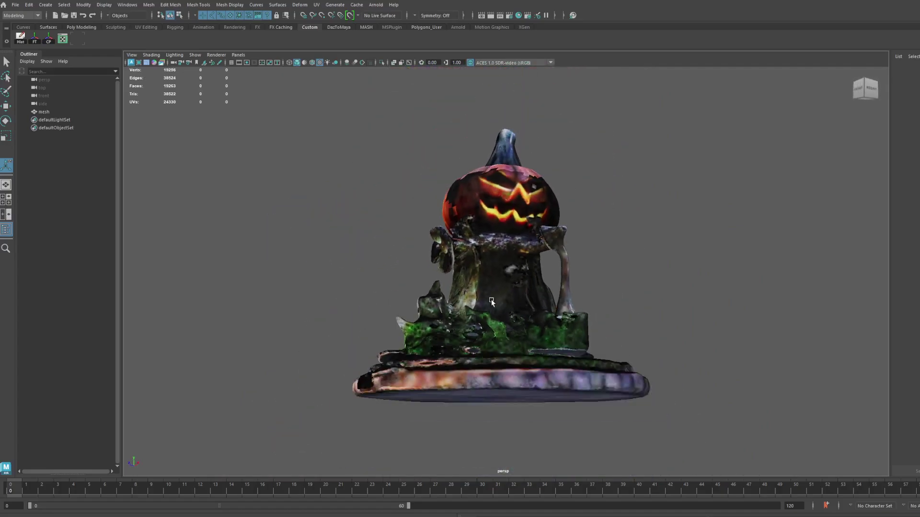
Compare the statue's front as seen from far away and from close up
alt+drag(502, 298, 473, 304)
scroll(493, 306, down, 10)
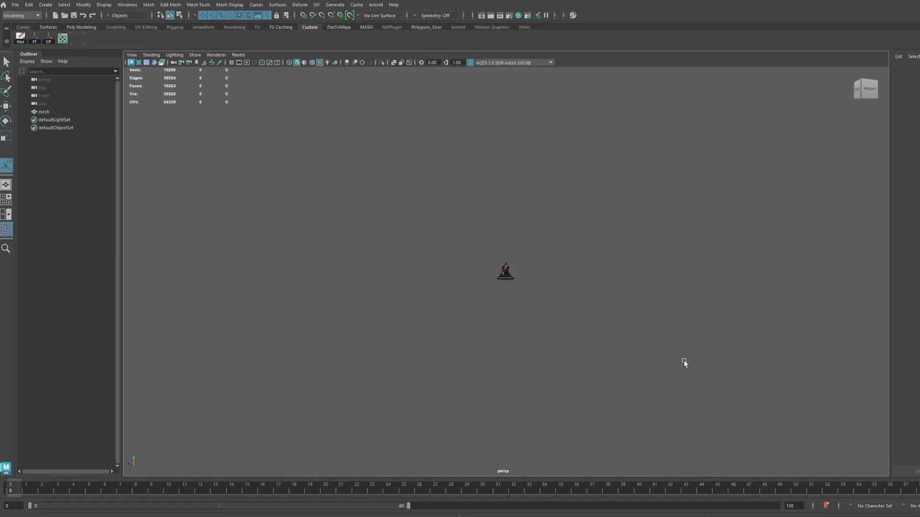
scroll(576, 328, up, 10)
scroll(576, 329, up, 5)
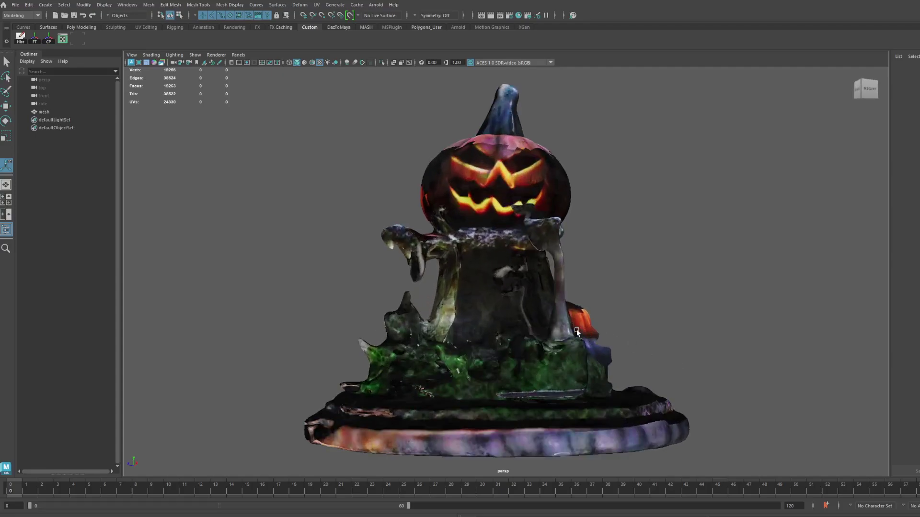
scroll(576, 329, down, 2)
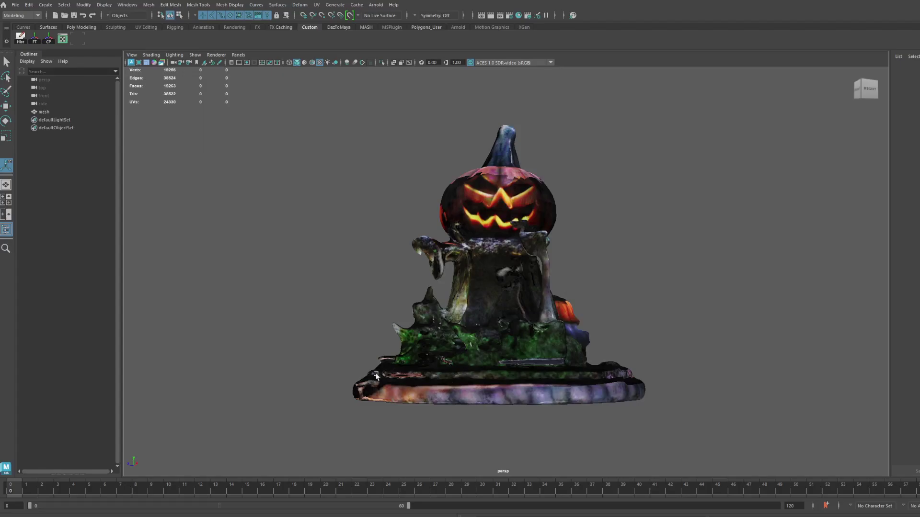
Select the statue mesh to review its base and overall wireframe, and clear the selection
drag(356, 220, 526, 414)
click(746, 238)
click(455, 391)
click(287, 303)
drag(237, 346, 417, 405)
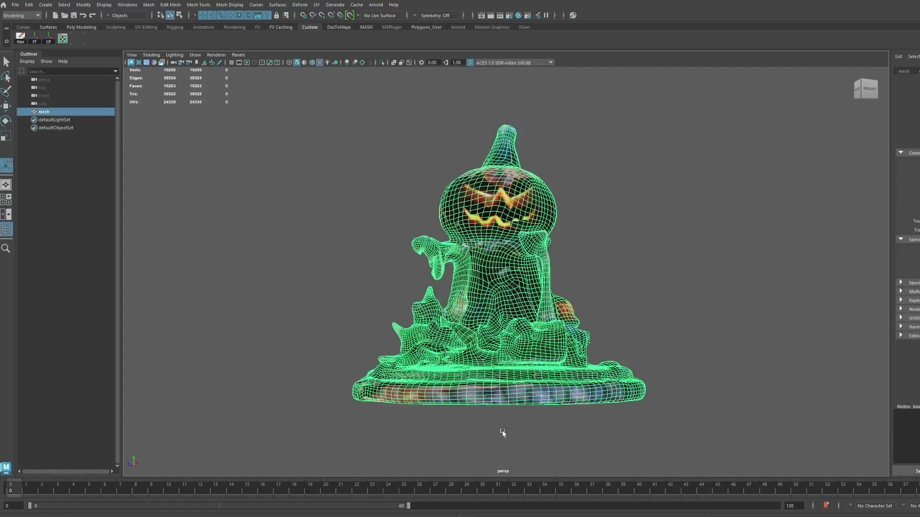
click(673, 438)
drag(679, 439, 495, 275)
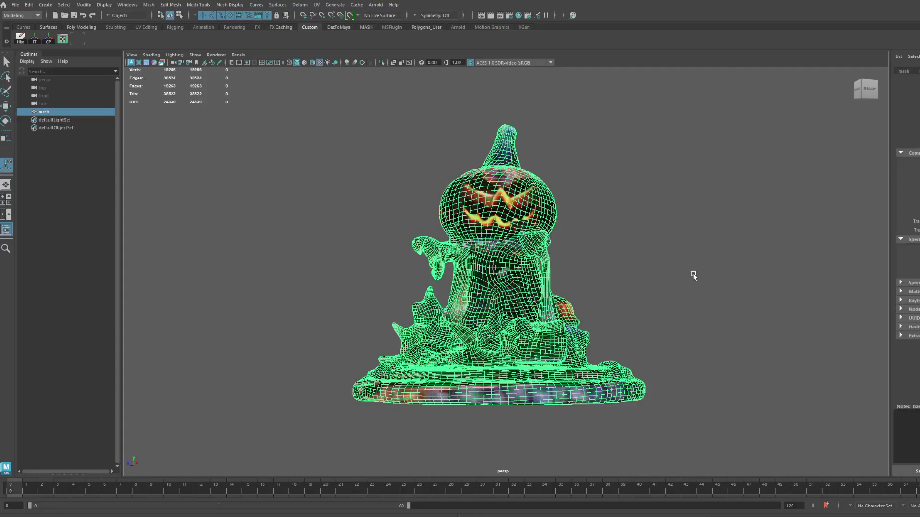
click(708, 229)
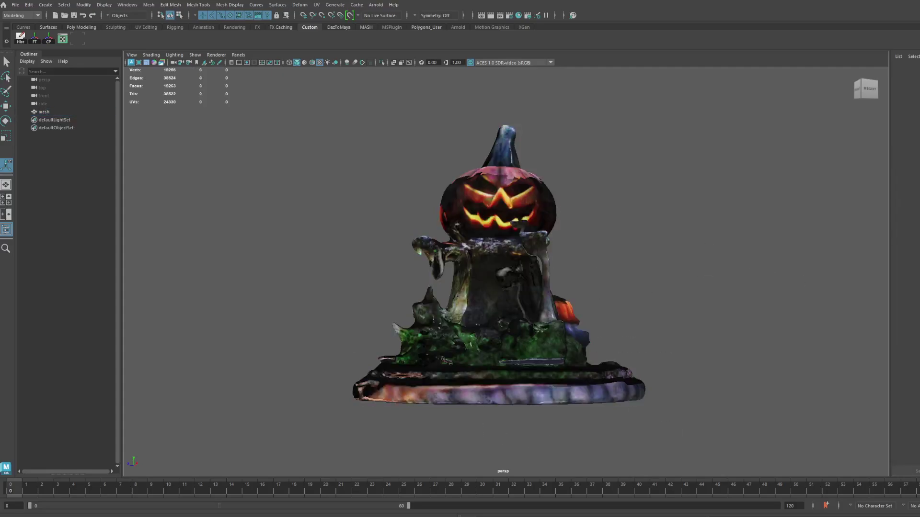